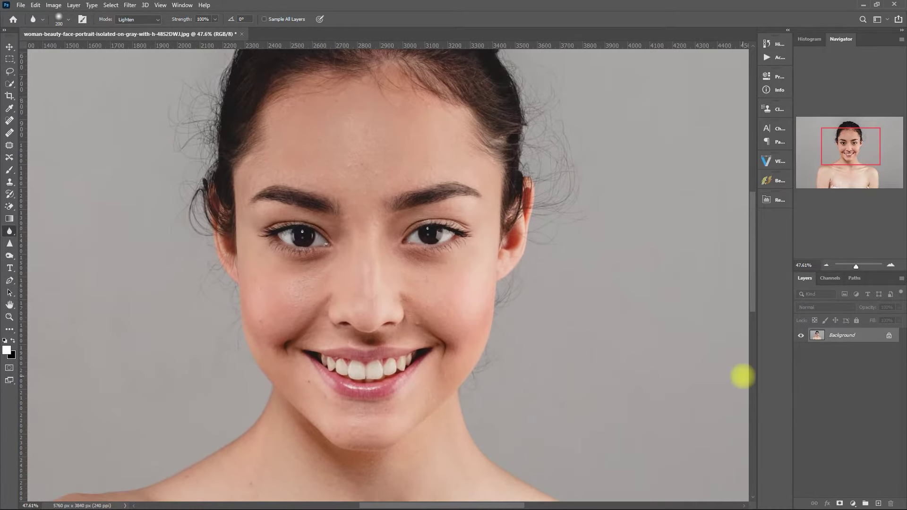
# Step: Run the Retouch Pro skin retouch action Frequency Separation on the portrait and collapse the plugin panel
pyautogui.press('v')
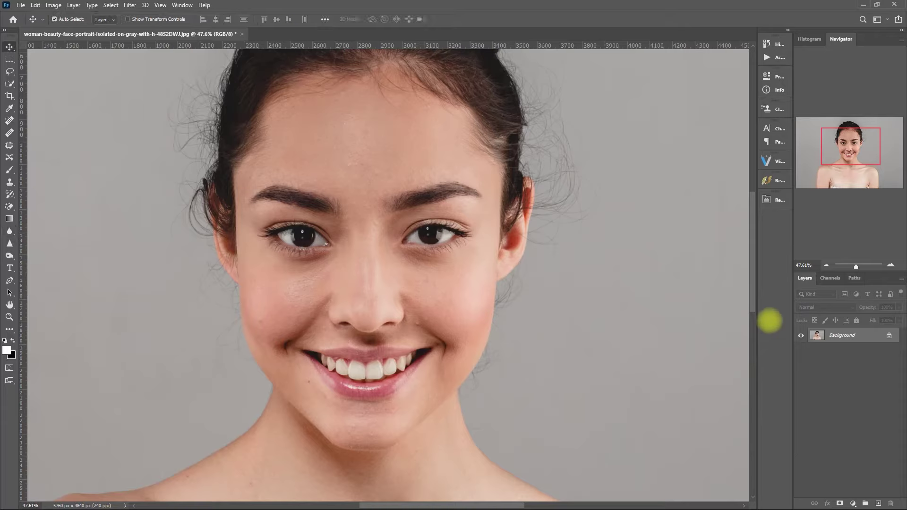
pyautogui.click(775, 199)
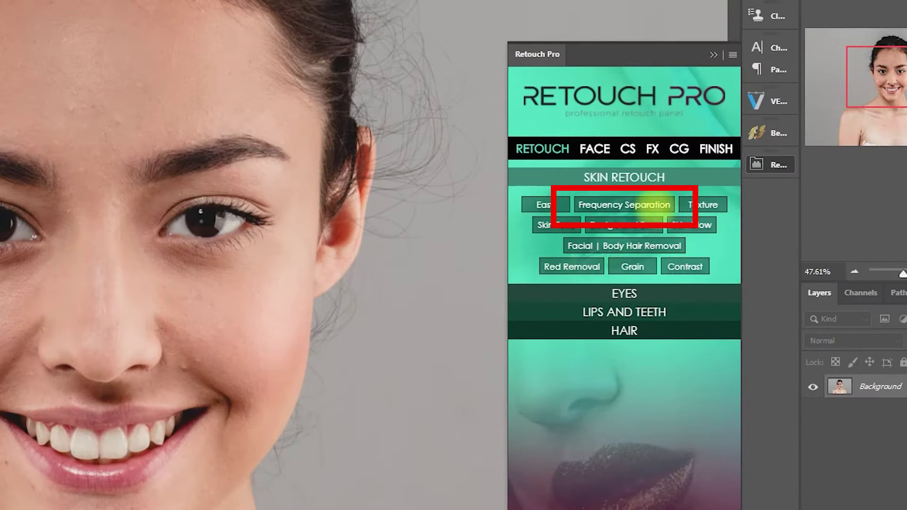
pyautogui.click(654, 208)
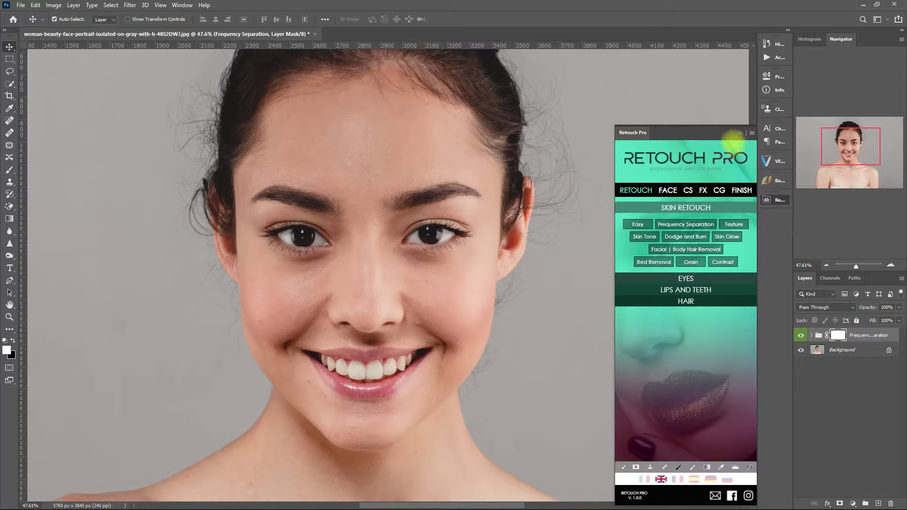
pyautogui.click(740, 133)
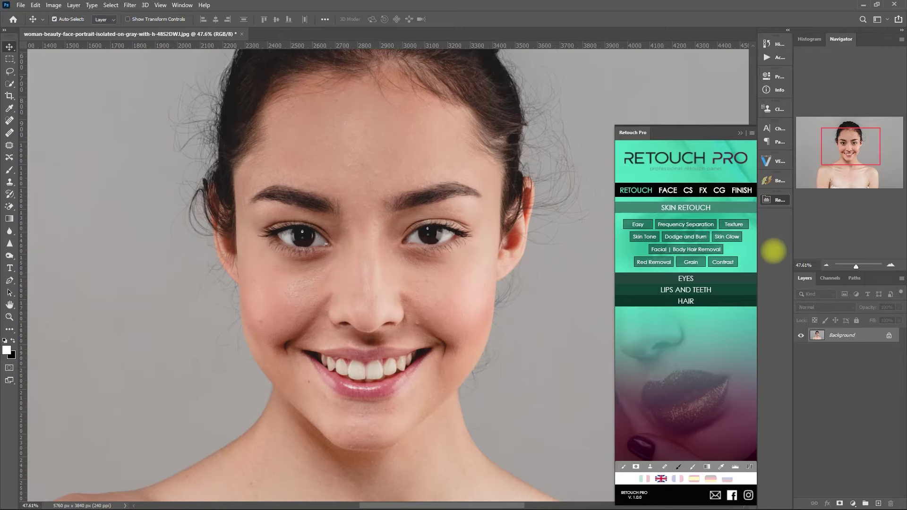
pyautogui.click(698, 223)
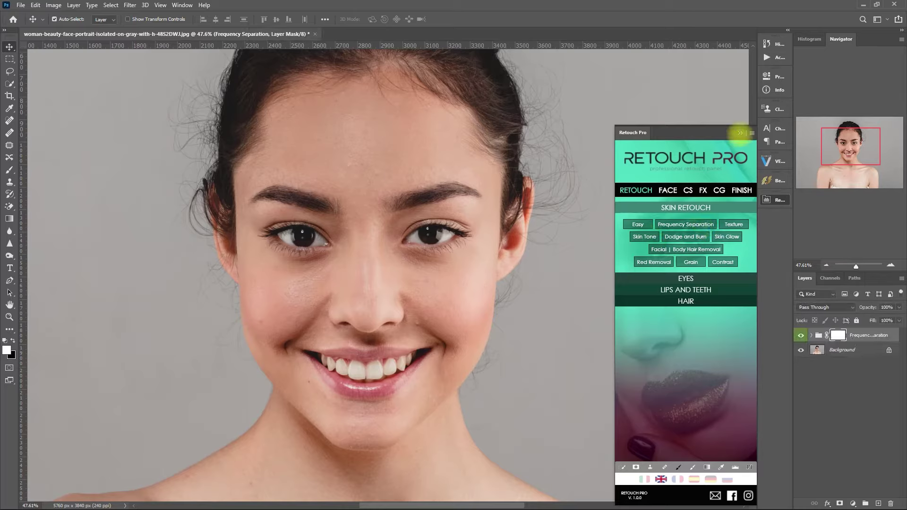
pyautogui.click(739, 133)
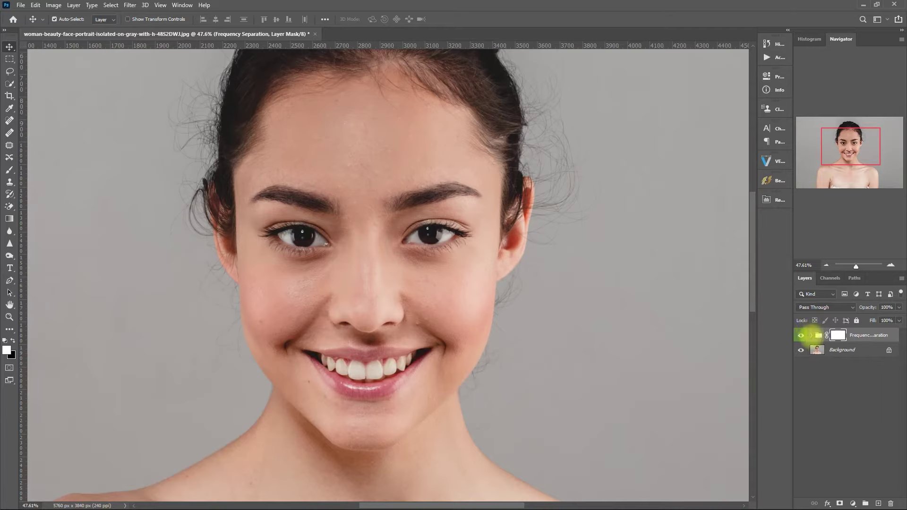
# Step: Expand the Frequency Separation group, hide its high layer and select the Low layer
pyautogui.click(810, 336)
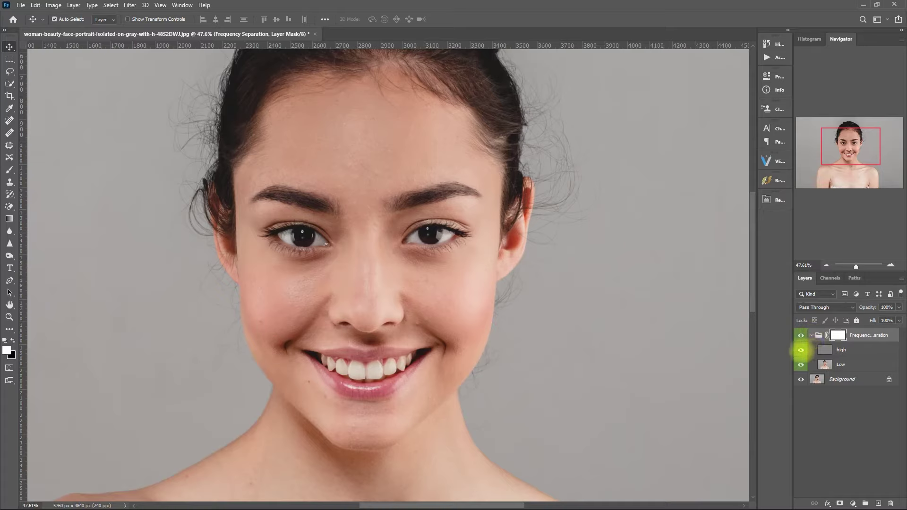
pyautogui.click(800, 350)
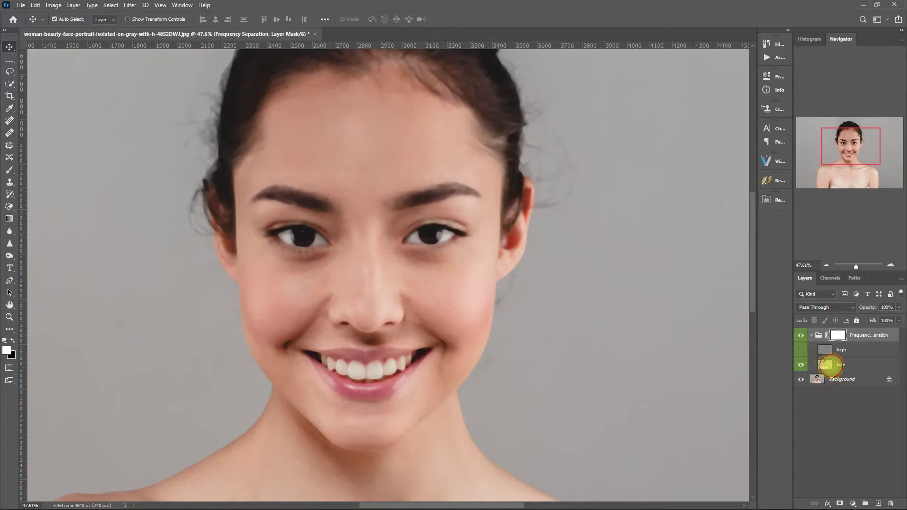
pyautogui.click(828, 365)
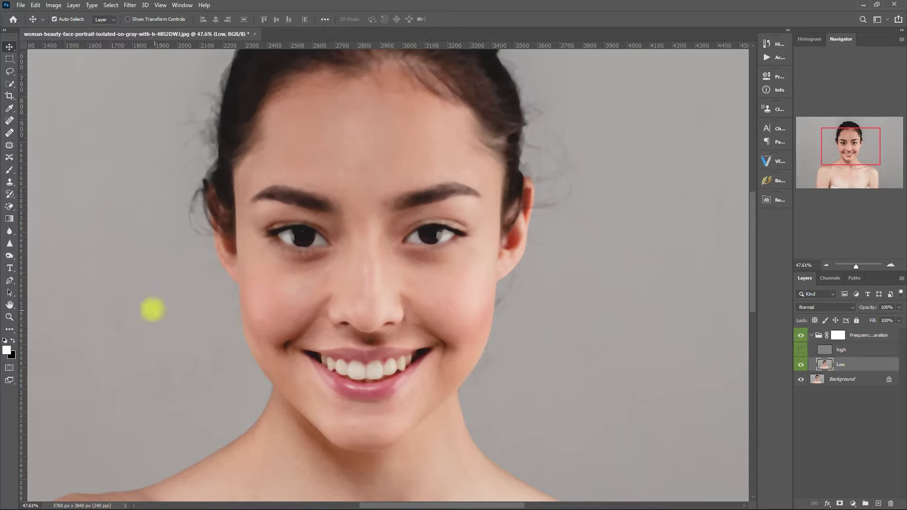
# Step: Smooth the forehead, cheeks, nose and chin on the Low layer using the Blur tool in Normal mode at 100% strength
pyautogui.click(9, 231)
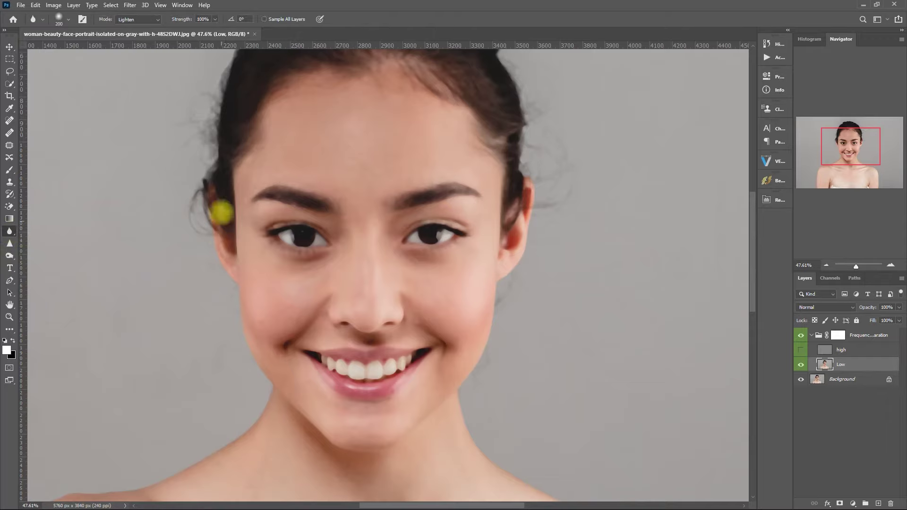
pyautogui.click(156, 20)
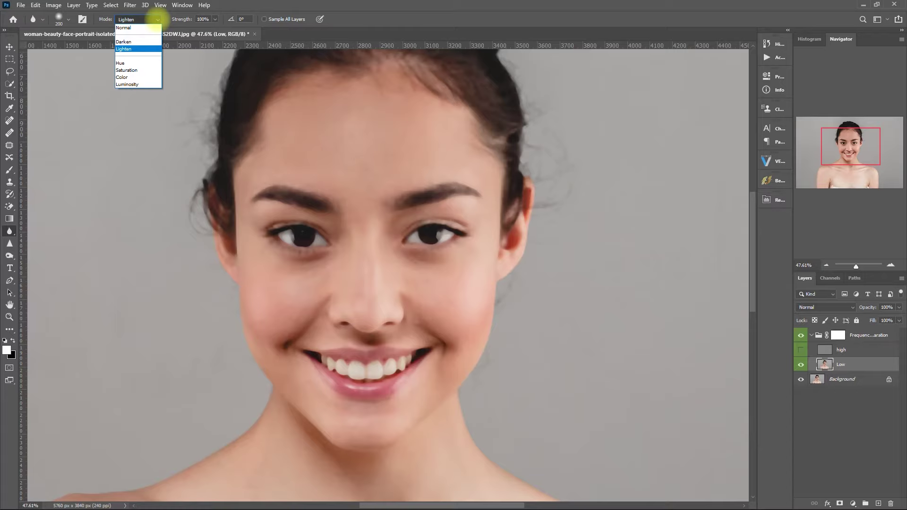
pyautogui.click(139, 27)
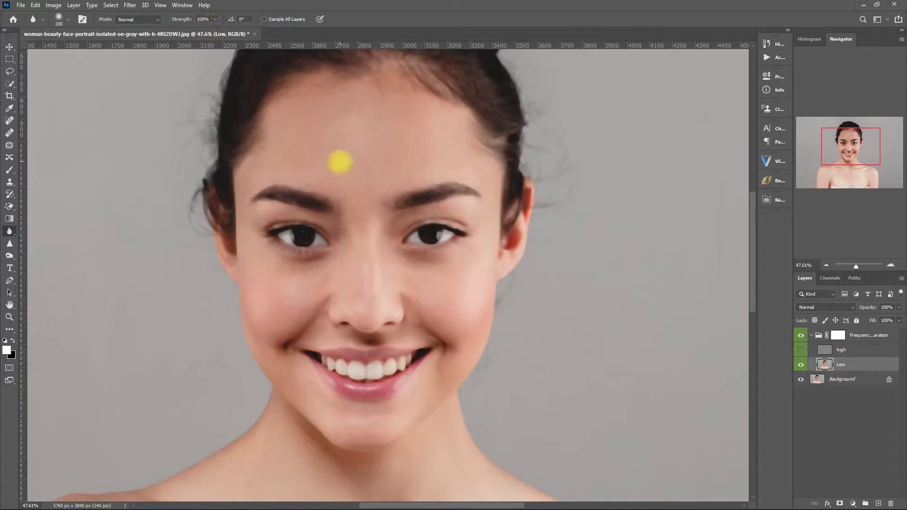
pyautogui.moveTo(362, 172)
pyautogui.mouseDown()
pyautogui.moveTo(341, 155)
pyautogui.moveTo(378, 142)
pyautogui.mouseUp()
pyautogui.click(340, 175)
pyautogui.moveTo(353, 182); pyautogui.dragTo(373, 170)
pyautogui.moveTo(297, 291); pyautogui.dragTo(321, 281)
pyautogui.moveTo(282, 307); pyautogui.dragTo(263, 317)
pyautogui.moveTo(359, 428); pyautogui.dragTo(391, 414)
pyautogui.moveTo(430, 320)
pyautogui.mouseDown()
pyautogui.moveTo(428, 312)
pyautogui.moveTo(421, 323)
pyautogui.mouseUp()
pyautogui.moveTo(443, 293); pyautogui.dragTo(465, 297)
pyautogui.moveTo(486, 234); pyautogui.dragTo(479, 182)
pyautogui.click(416, 175)
pyautogui.moveTo(374, 170); pyautogui.dragTo(362, 202)
pyautogui.click(365, 219)
pyautogui.moveTo(307, 277)
pyautogui.mouseDown()
pyautogui.moveTo(270, 275)
pyautogui.moveTo(290, 309)
pyautogui.mouseUp()
pyautogui.click(264, 308)
pyautogui.moveTo(427, 313)
pyautogui.mouseDown()
pyautogui.moveTo(444, 314)
pyautogui.moveTo(410, 326)
pyautogui.moveTo(459, 280)
pyautogui.mouseUp()
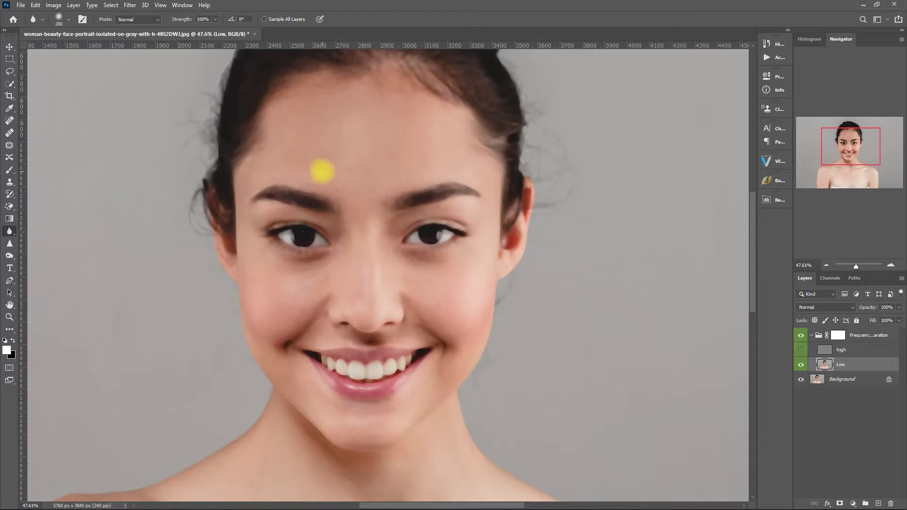
# Step: Convert the Low layer for smart filters
pyautogui.click(129, 6)
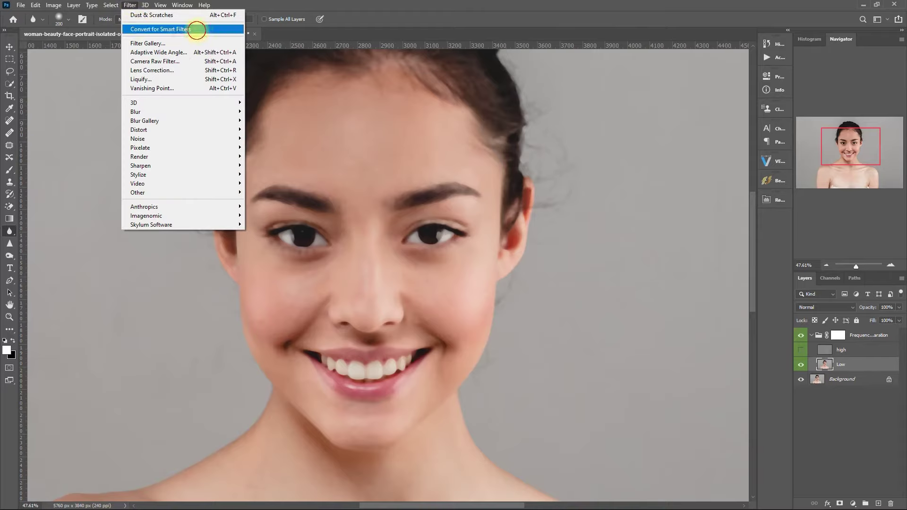
pyautogui.click(196, 29)
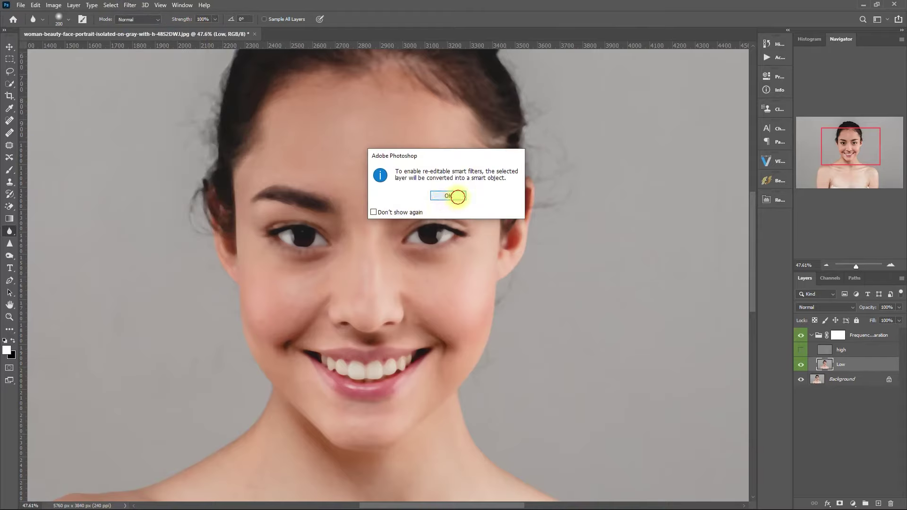
pyautogui.click(457, 196)
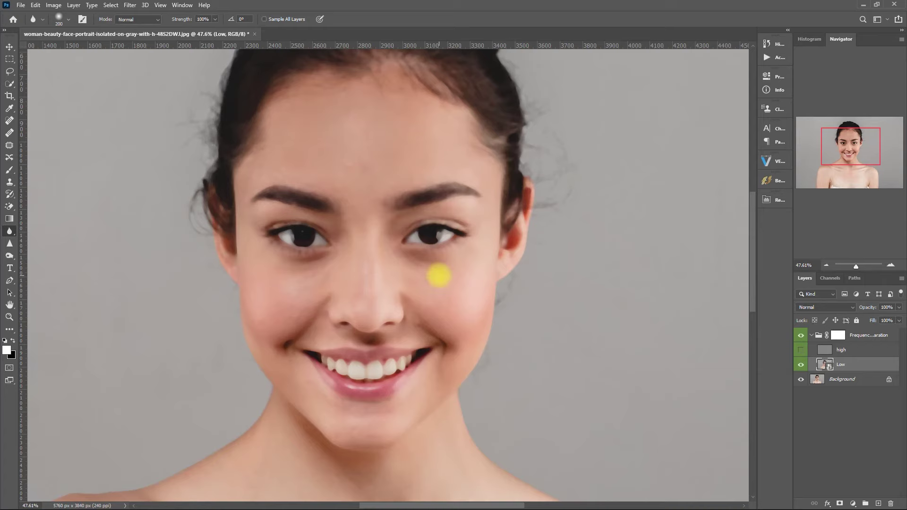
# Step: Apply a Surface Blur to the Low layer with a radius of 27 pixels and a threshold of 10 levels
pyautogui.click(130, 5)
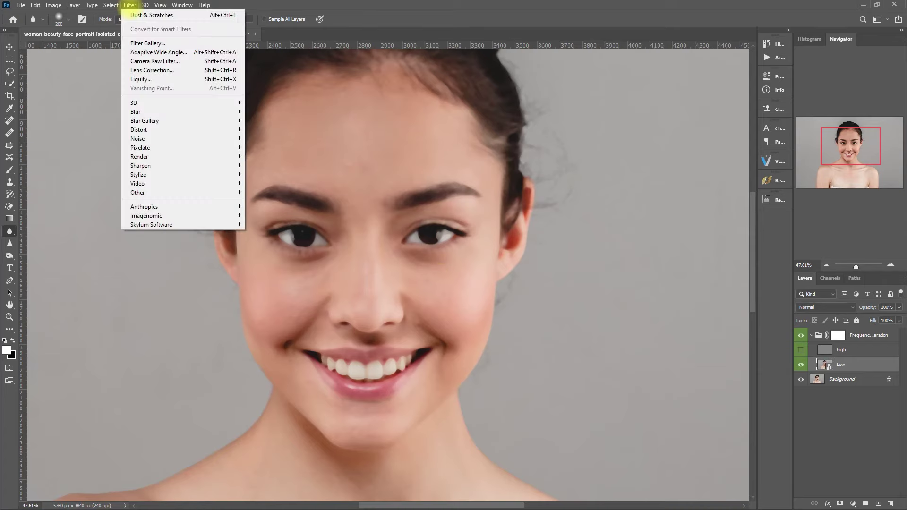
pyautogui.moveTo(195, 113)
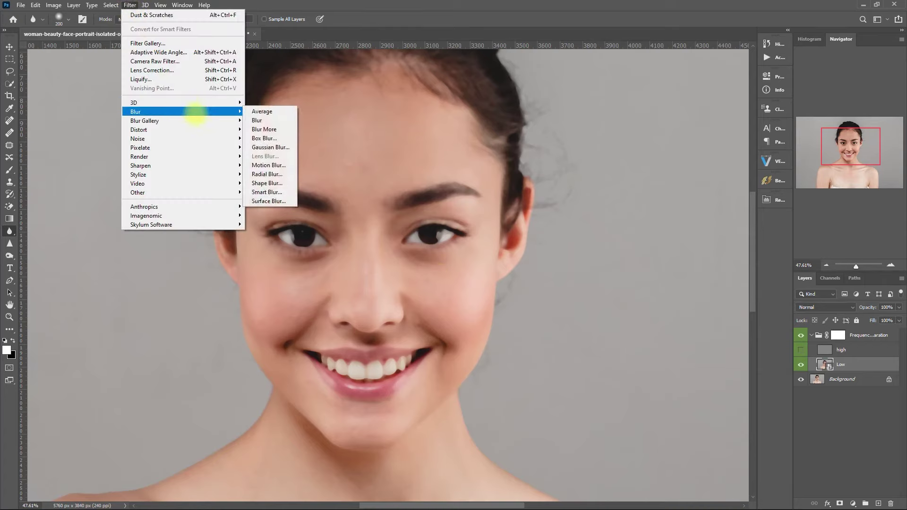
pyautogui.click(279, 201)
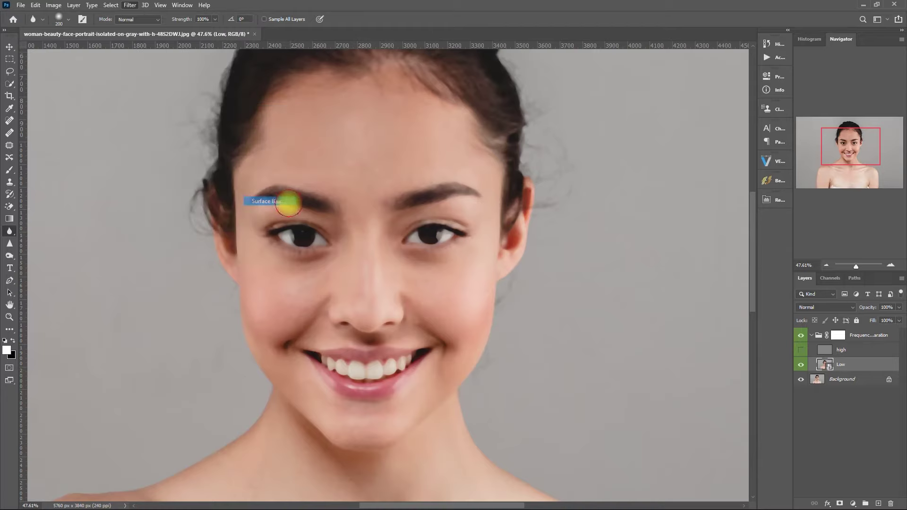
pyautogui.moveTo(598, 246); pyautogui.dragTo(551, 267)
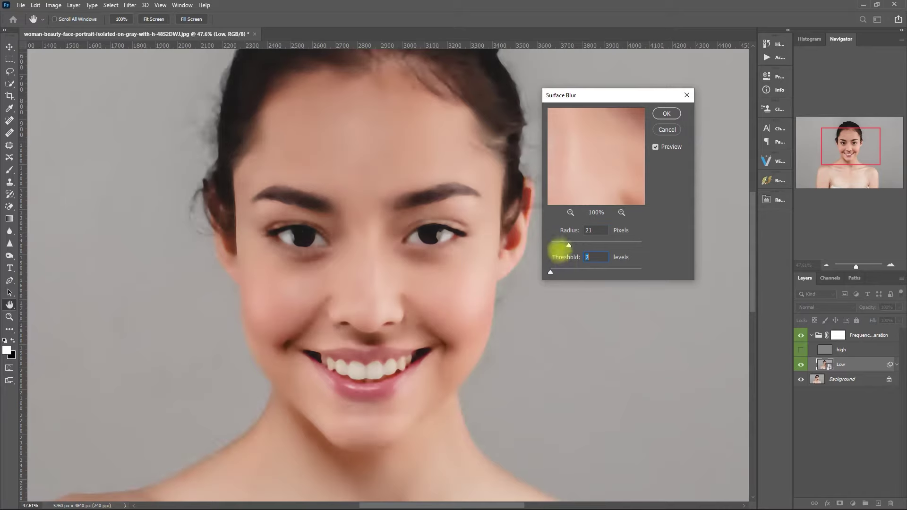
pyautogui.click(570, 213)
pyautogui.click(570, 213)
pyautogui.click(570, 213)
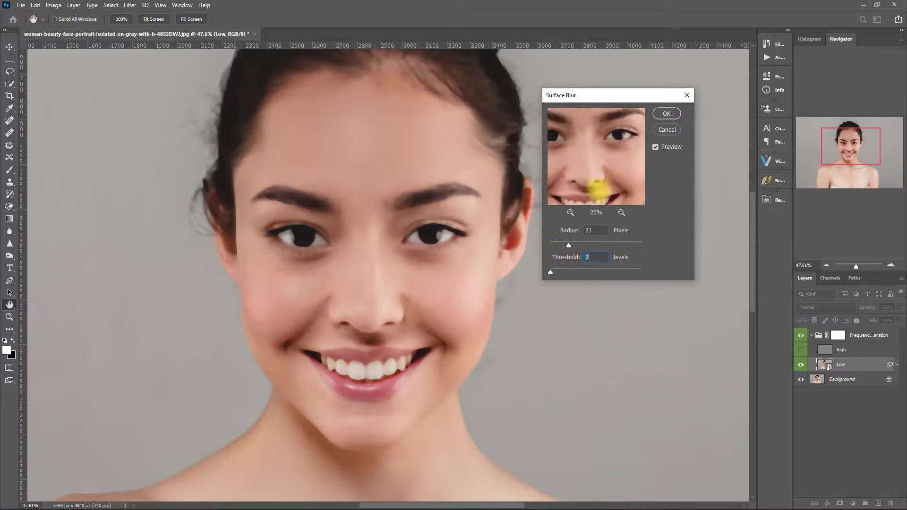
pyautogui.moveTo(597, 191); pyautogui.dragTo(641, 183)
pyautogui.moveTo(568, 245); pyautogui.dragTo(554, 272)
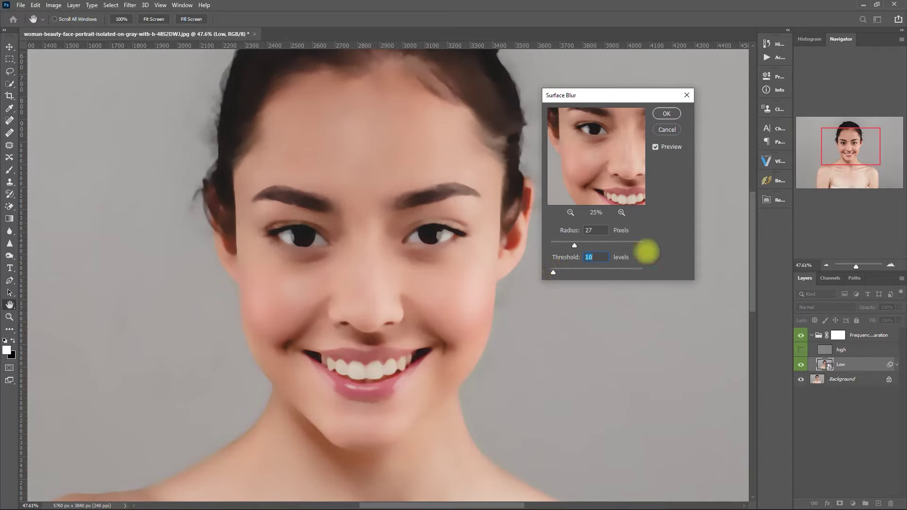
pyautogui.click(666, 113)
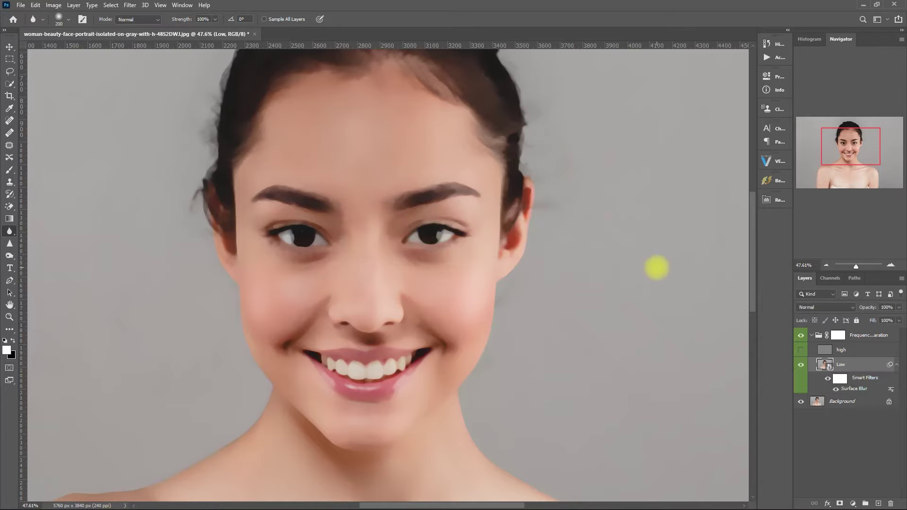
# Step: Show and select the high layer, and set the Clone Stamp tool to sample the Current Layer
pyautogui.click(801, 350)
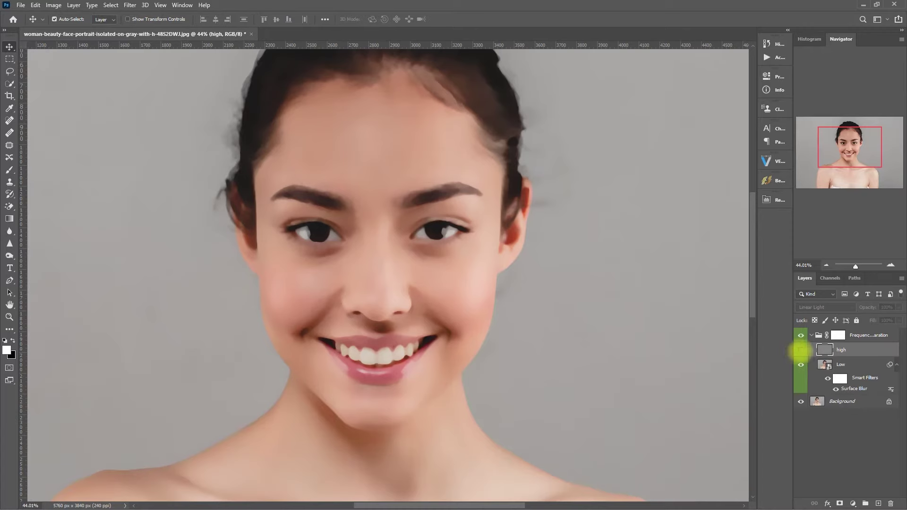
pyautogui.click(801, 350)
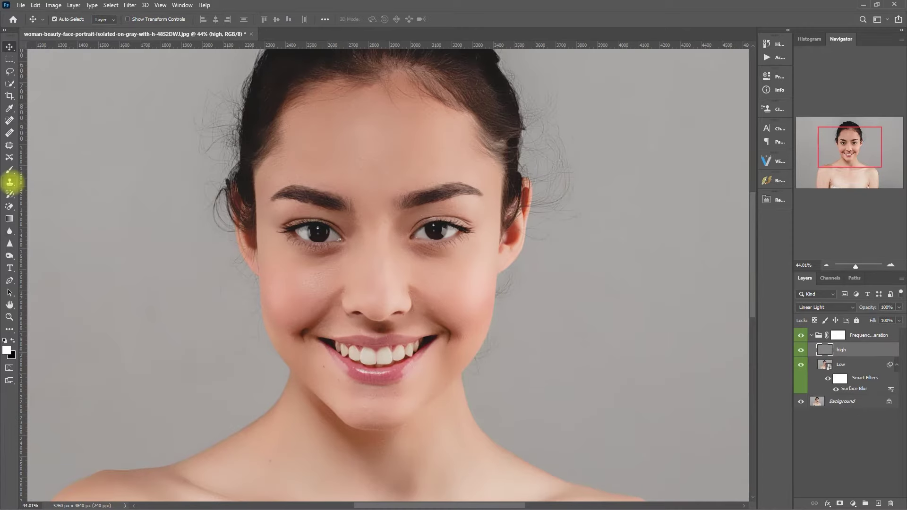
pyautogui.click(9, 182)
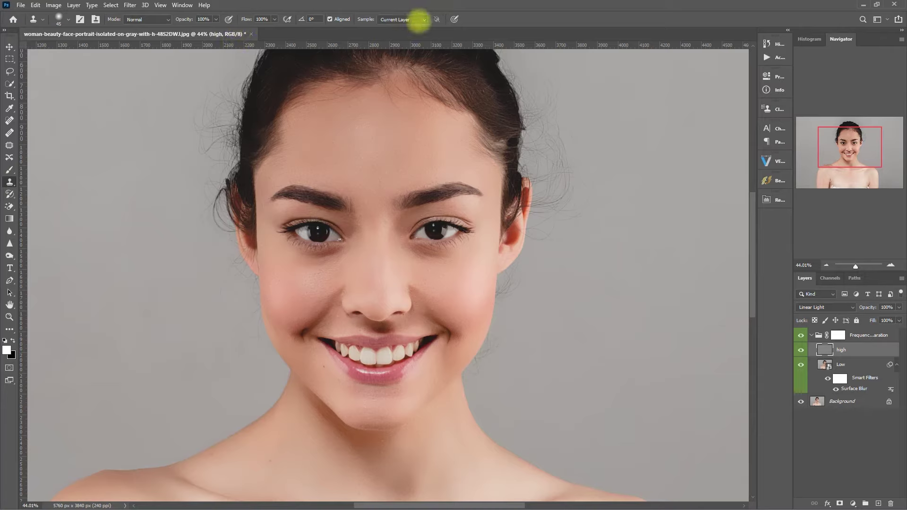
pyautogui.click(424, 20)
pyautogui.click(414, 28)
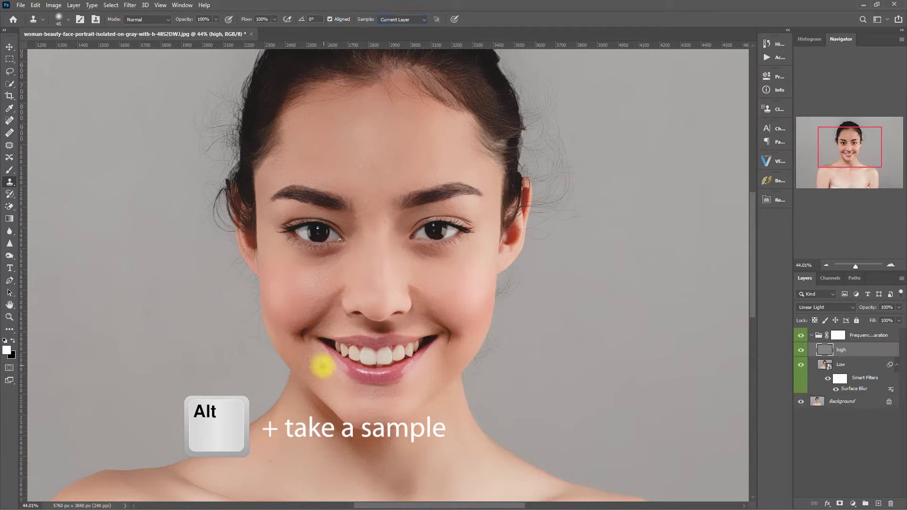
# Step: Clone clean skin texture over the mole below the mouth corner and the blemish on the cheek beside the nose
pyautogui.moveTo(325, 369); pyautogui.dragTo(326, 372)
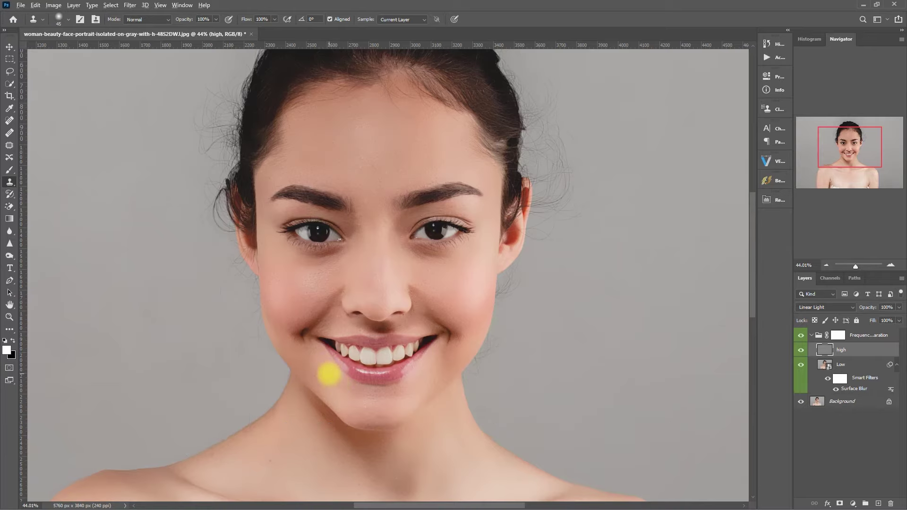
pyautogui.moveTo(337, 380); pyautogui.dragTo(336, 379)
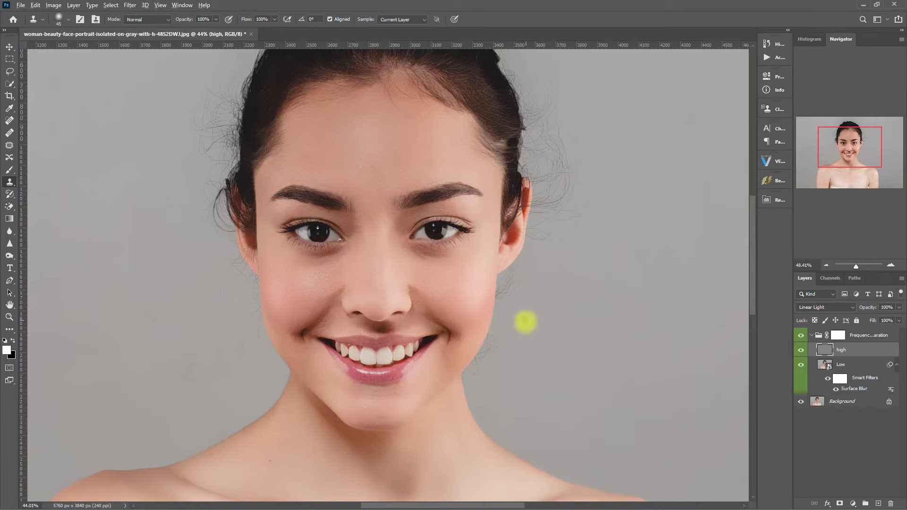
pyautogui.scroll(5, 525, 321)
pyautogui.moveTo(444, 300); pyautogui.dragTo(484, 313)
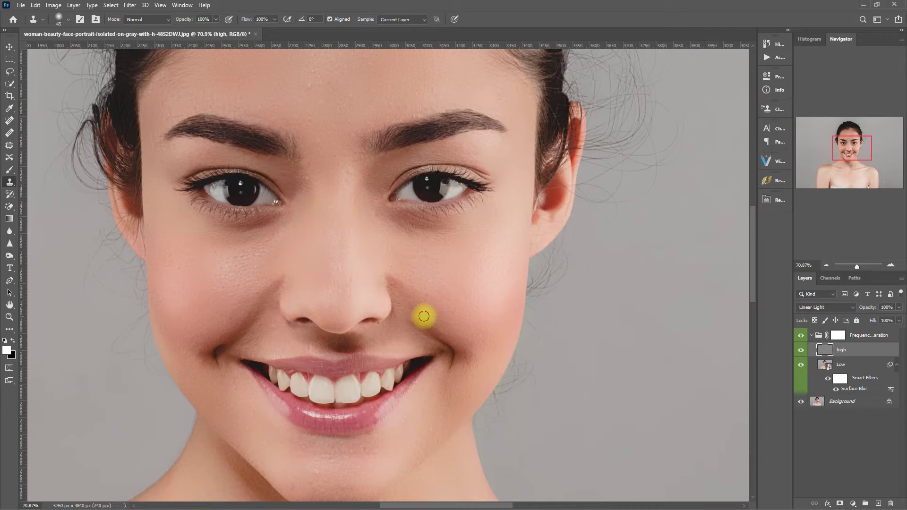
pyautogui.click(424, 315)
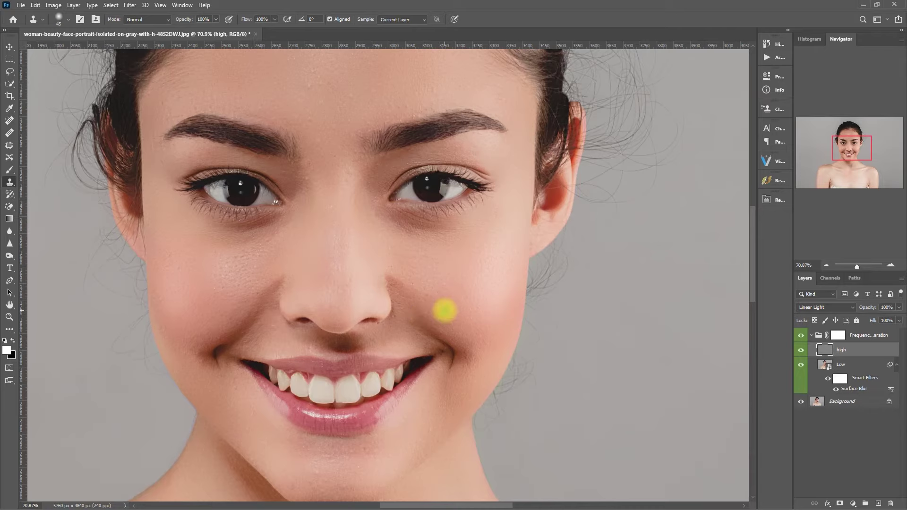
# Step: Clone clean skin texture over the small blemishes on the forehead and the tip of the nose
pyautogui.scroll(3, 326, 239)
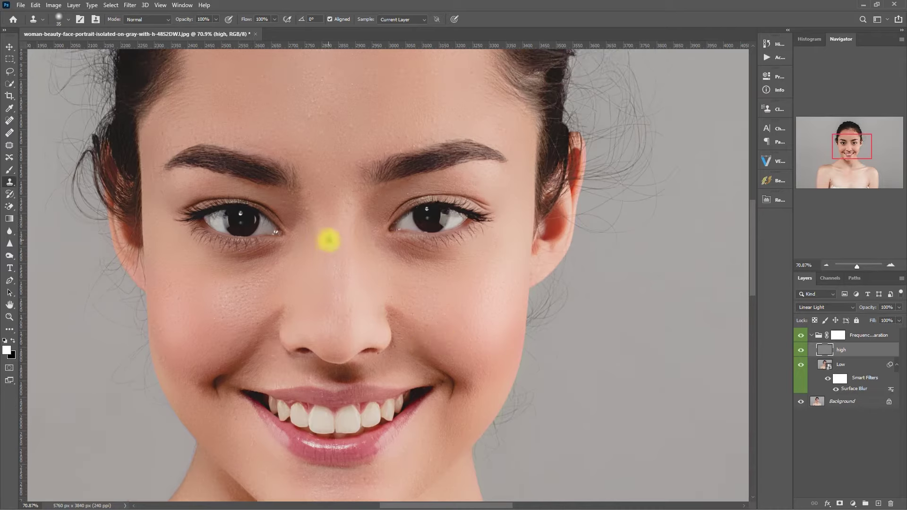
pyautogui.click(441, 121)
pyautogui.click(476, 161)
pyautogui.keyDown('alt'); pyautogui.click(340, 370); pyautogui.keyUp('alt')
pyautogui.click(360, 360)
pyautogui.keyDown('alt'); pyautogui.click(360, 384); pyautogui.keyUp('alt')
pyautogui.click(336, 380)
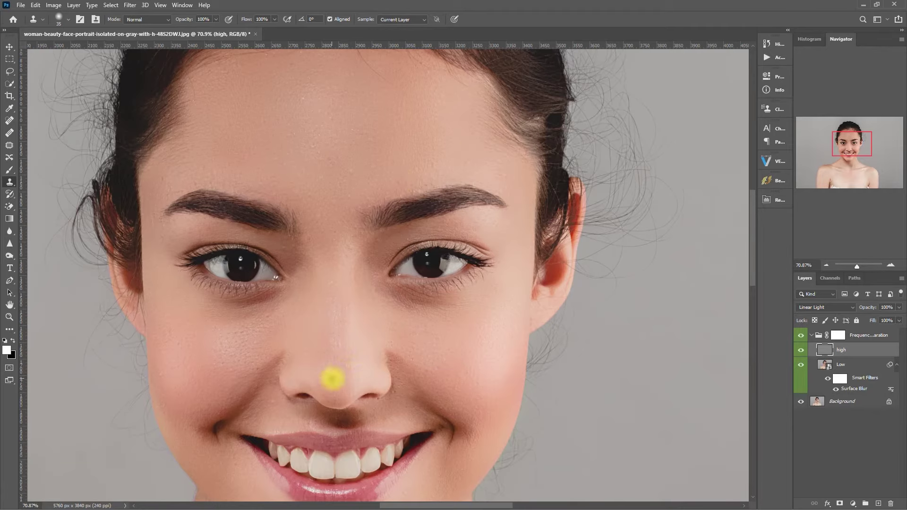
# Step: Clone clean skin texture over the blemishes on both cheeks below the eyes and on the chin
pyautogui.keyDown('alt'); pyautogui.click(236, 325); pyautogui.keyUp('alt')
pyautogui.click(268, 320)
pyautogui.scroll(-4, 340, 387)
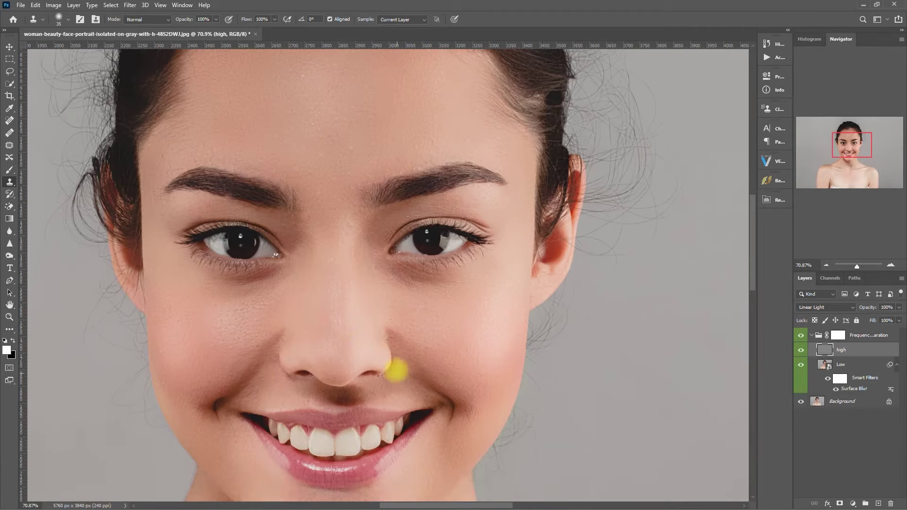
pyautogui.keyDown('alt'); pyautogui.click(434, 322); pyautogui.keyUp('alt')
pyautogui.click(440, 326)
pyautogui.scroll(-3, 373, 444)
pyautogui.keyDown('alt'); pyautogui.click(374, 418); pyautogui.keyUp('alt')
pyautogui.click(364, 419)
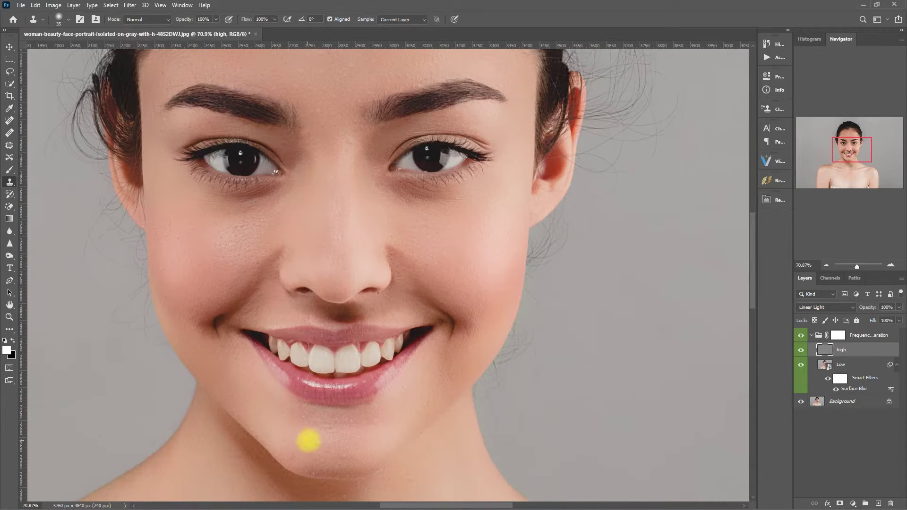
# Step: Clone clean skin texture over the remaining small blemishes on the chin, outer cheek, forehead and nose of the high layer
pyautogui.keyDown('alt'); pyautogui.click(304, 442); pyautogui.keyUp('alt')
pyautogui.click(306, 435)
pyautogui.scroll(5, 183, 281)
pyautogui.keyDown('alt'); pyautogui.click(182, 280); pyautogui.keyUp('alt')
pyautogui.click(179, 276)
pyautogui.scroll(2, 338, 190)
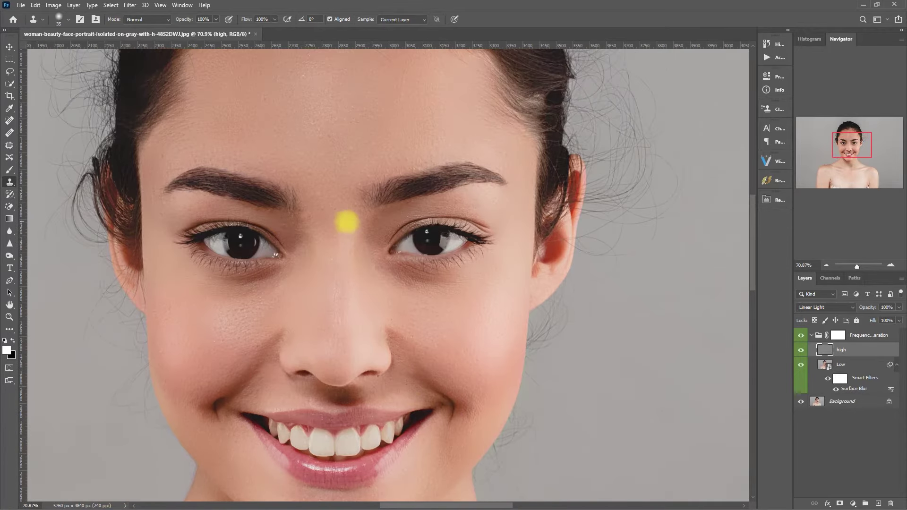
pyautogui.keyDown('alt'); pyautogui.click(365, 144); pyautogui.keyUp('alt')
pyautogui.scroll(1, 302, 151)
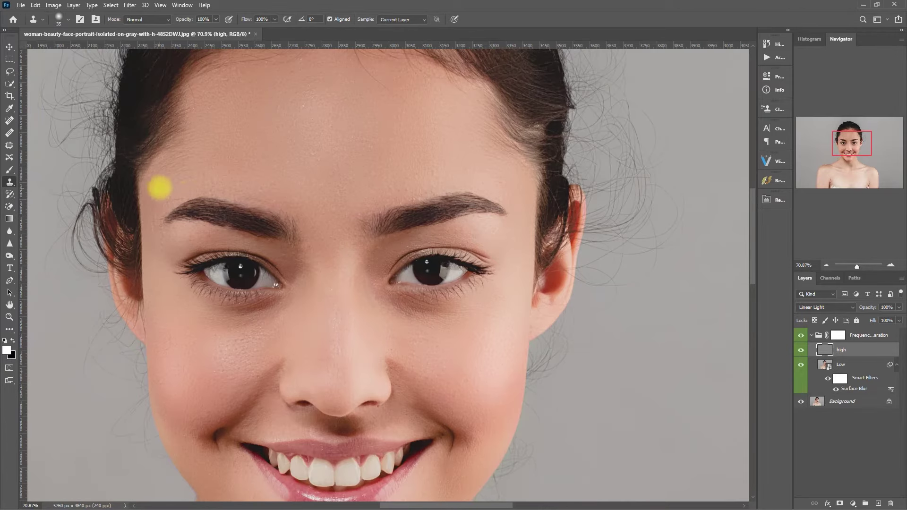
pyautogui.scroll(1, 331, 132)
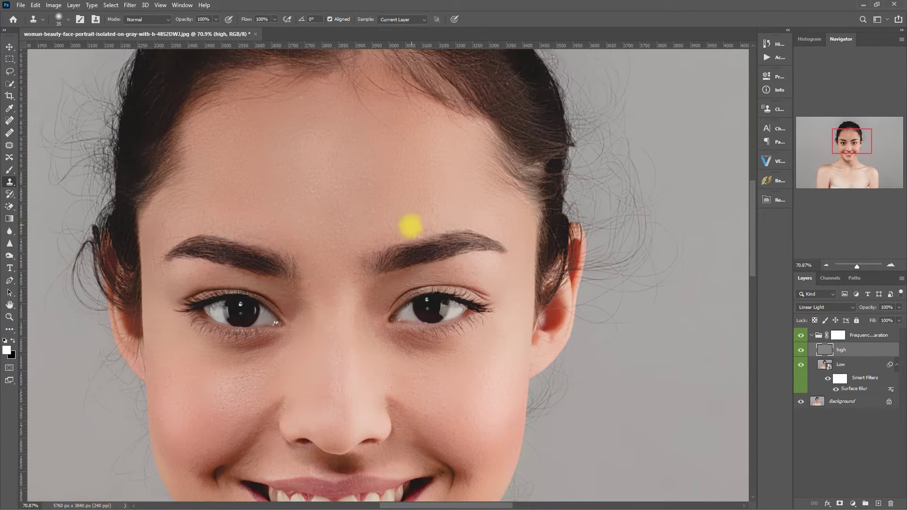
pyautogui.click(332, 382)
# Step: Collapse the Frequency Separation group and toggle its visibility to compare the face before and after the skin retouch
pyautogui.scroll(-3, 347, 342)
pyautogui.scroll(-3, 378, 321)
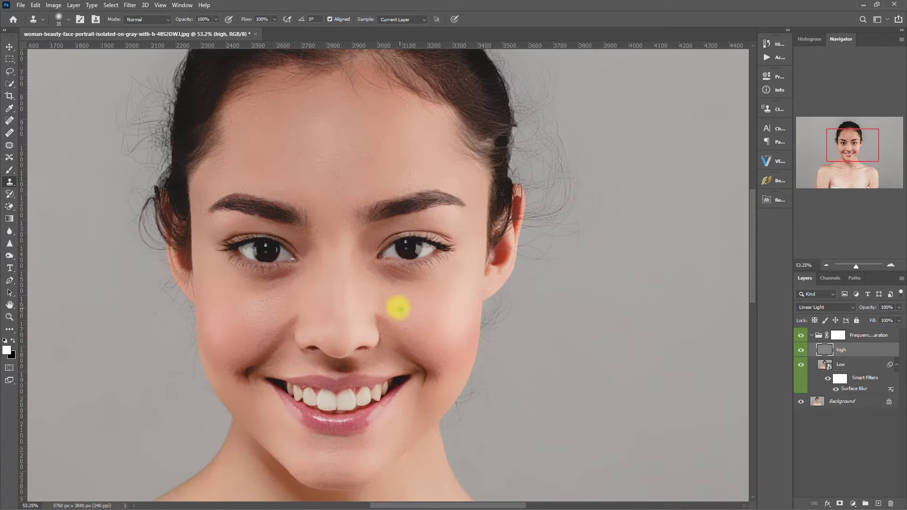
pyautogui.scroll(1, 397, 306)
pyautogui.scroll(-1, 448, 303)
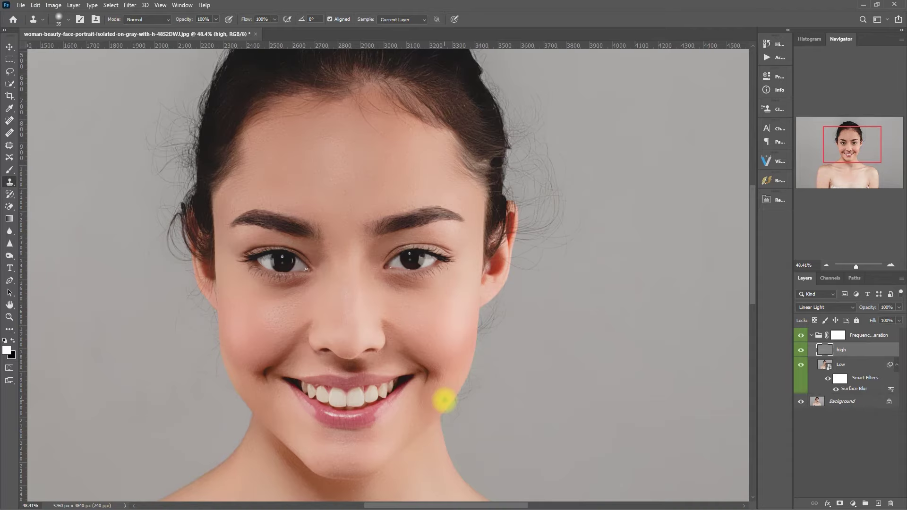
pyautogui.scroll(-1, 446, 392)
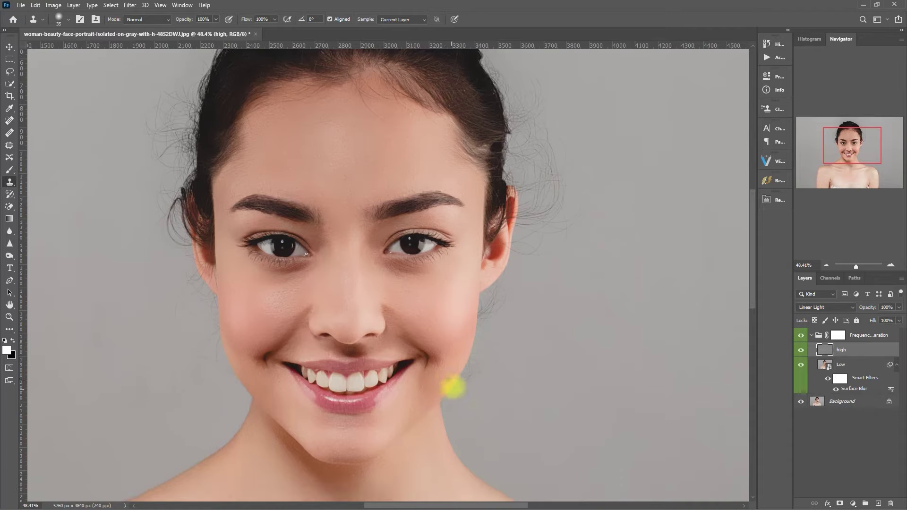
pyautogui.hscroll(-1, 567, 371)
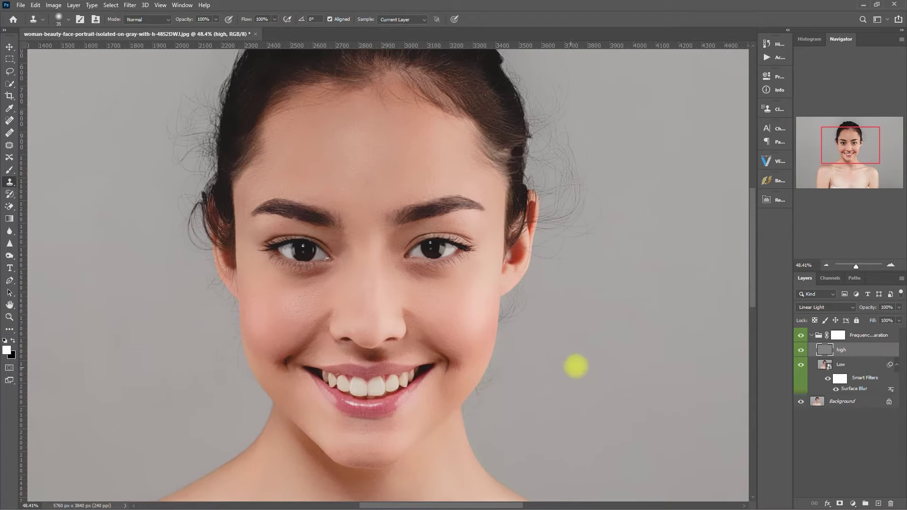
pyautogui.click(810, 335)
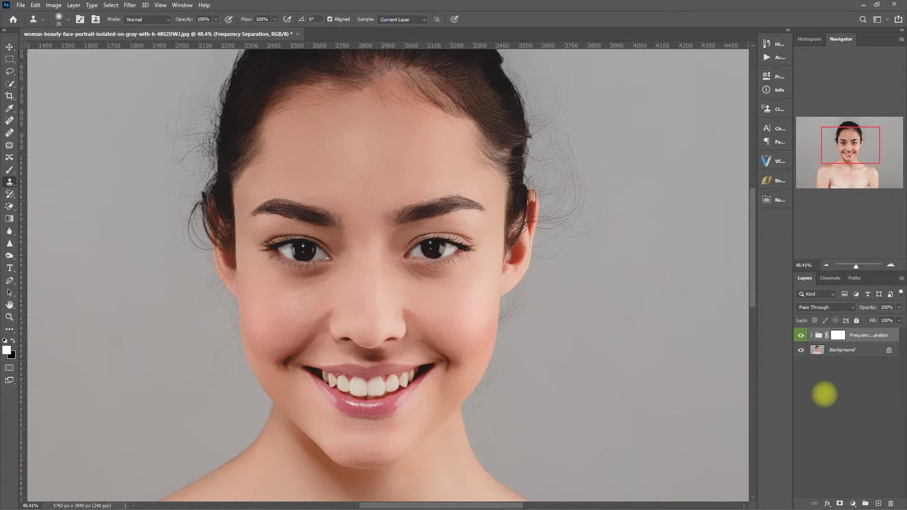
pyautogui.click(801, 335)
pyautogui.click(801, 335)
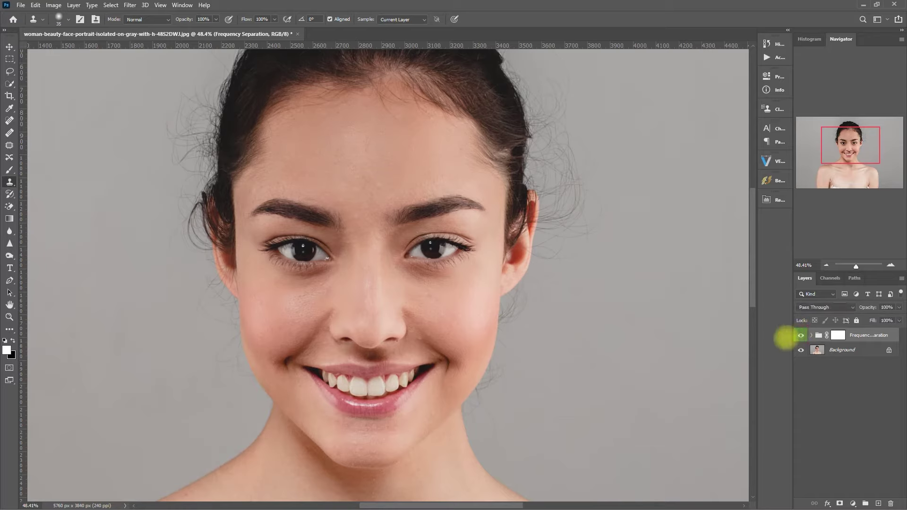
pyautogui.click(801, 335)
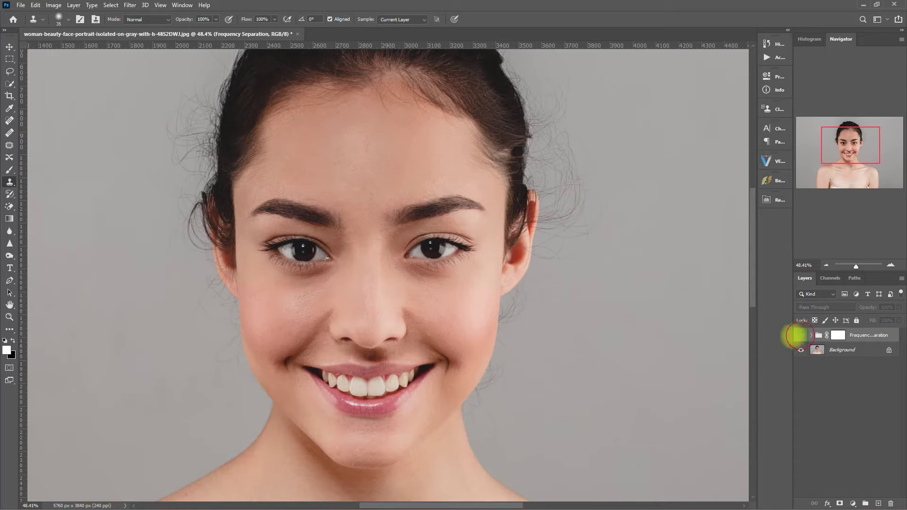
pyautogui.click(800, 335)
# Step: Compare the skin with and without the Frequency Separation group, in close-up and on the whole portrait
pyautogui.scroll(3, 449, 346)
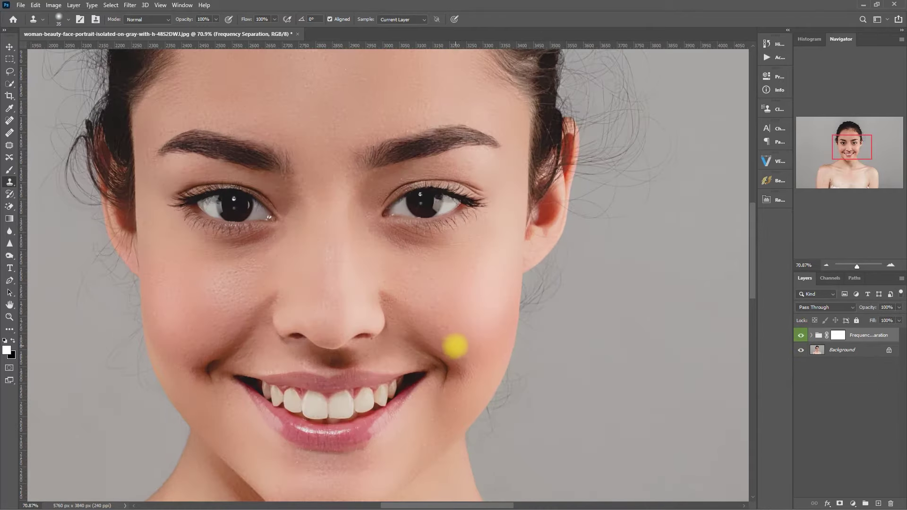
pyautogui.moveTo(469, 328); pyautogui.dragTo(496, 327)
pyautogui.moveTo(500, 329); pyautogui.dragTo(503, 333)
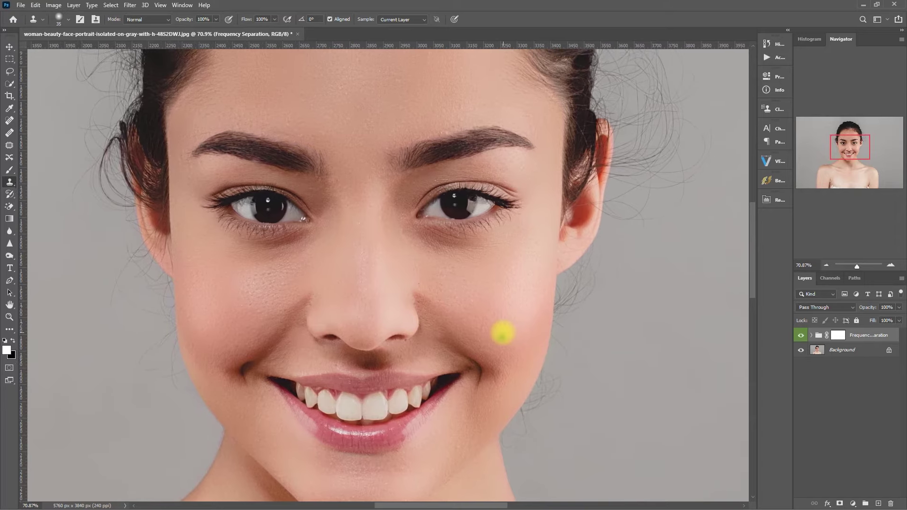
pyautogui.click(801, 335)
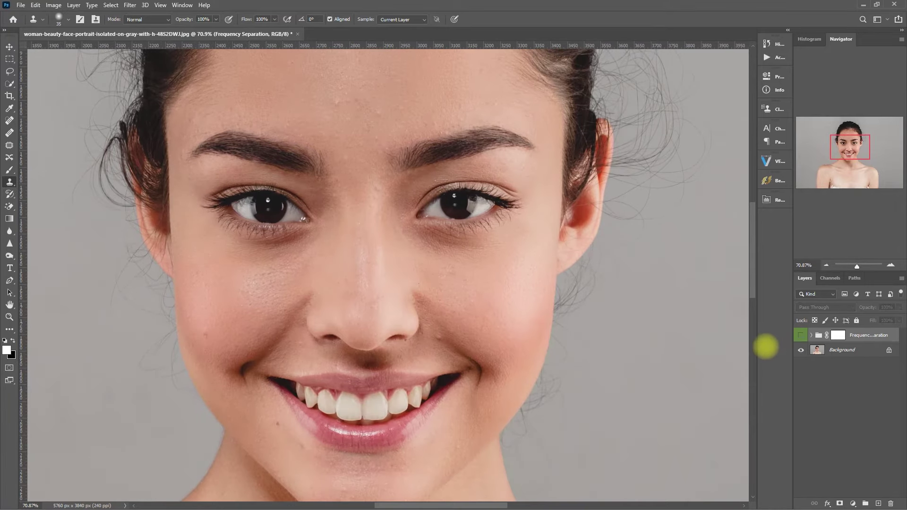
pyautogui.click(799, 335)
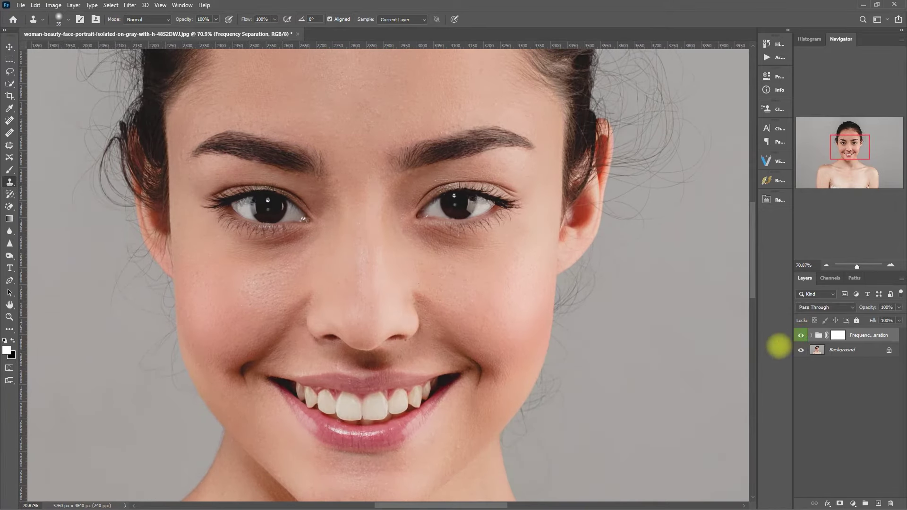
pyautogui.click(800, 335)
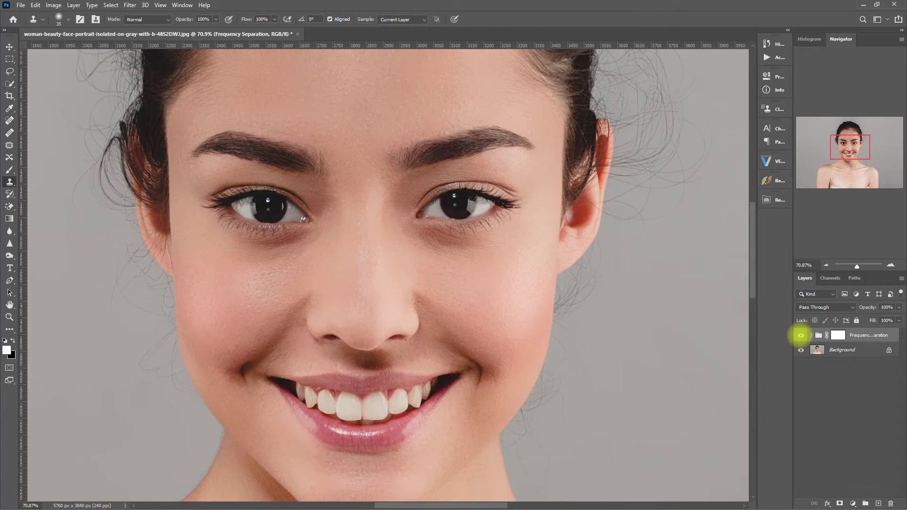
pyautogui.hotkey('ctrl', '0')
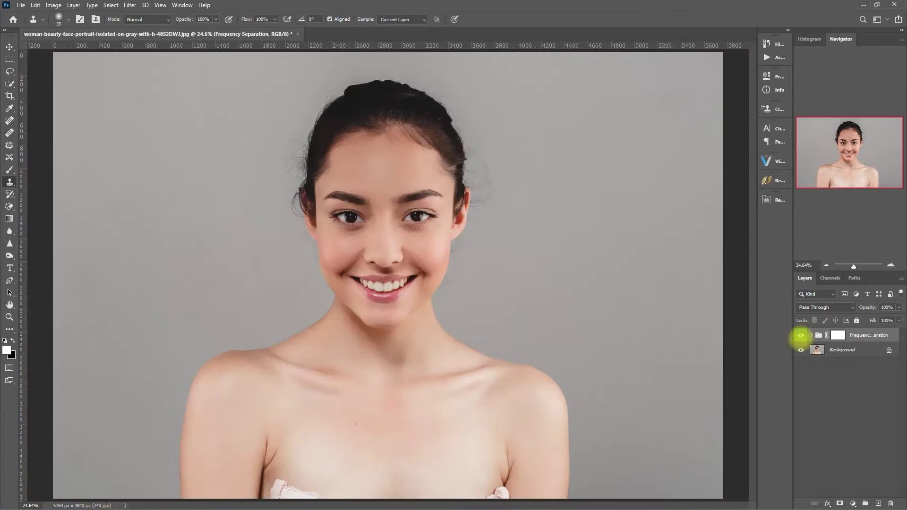
pyautogui.click(800, 336)
pyautogui.click(800, 336)
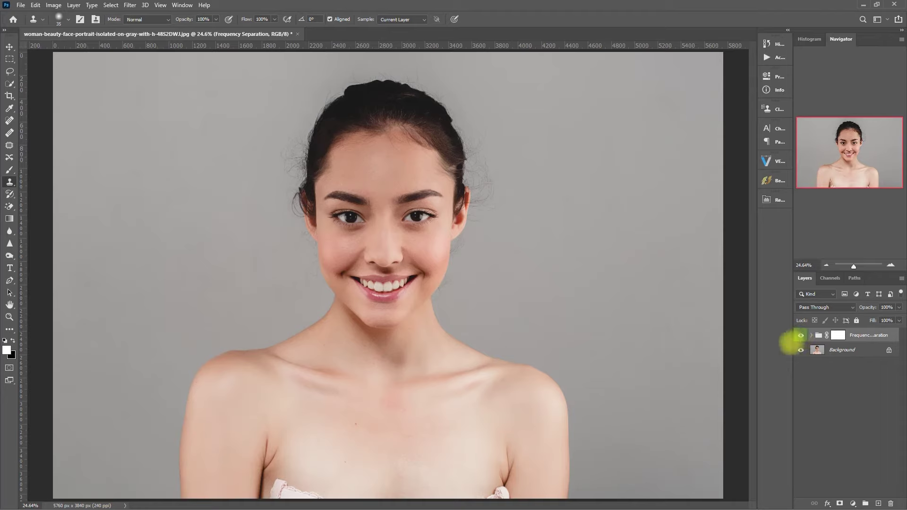
# Step: Add a Whiten Teeth group with Retouch Pro's White Teeth function and collapse the new group
pyautogui.press('b')
pyautogui.click(810, 335)
pyautogui.click(811, 335)
pyautogui.click(775, 199)
pyautogui.click(707, 289)
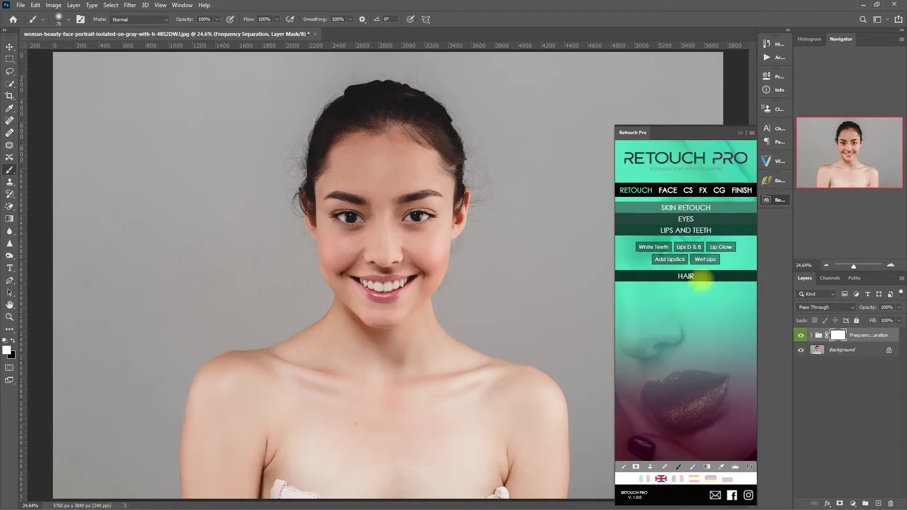
pyautogui.click(656, 247)
pyautogui.click(740, 133)
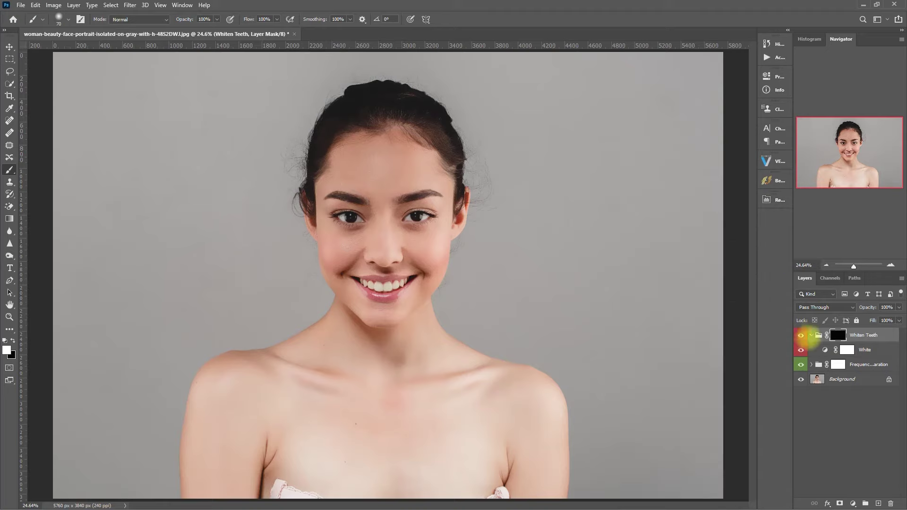
pyautogui.click(811, 336)
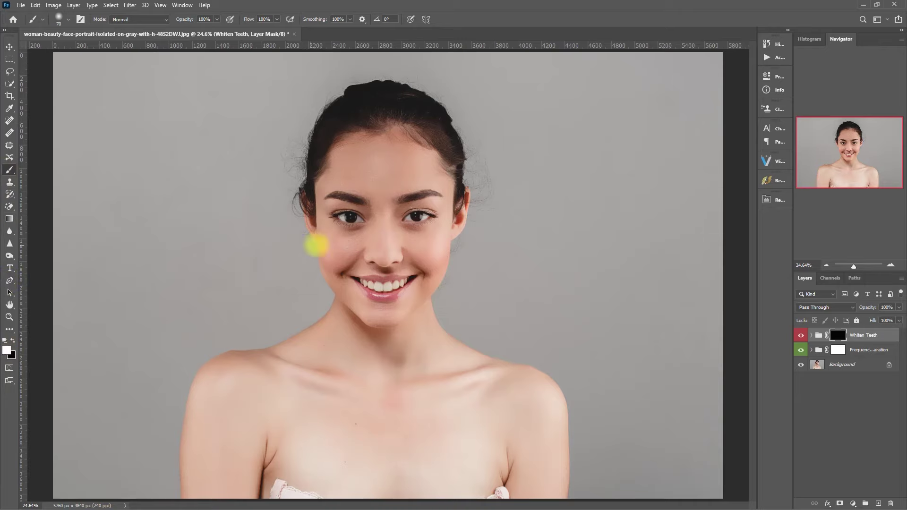
# Step: Paint white over all visible teeth on the Whiten Teeth group's mask, using a smaller brush for the finer areas
pyautogui.scroll(3, 378, 285)
pyautogui.scroll(3, 395, 305)
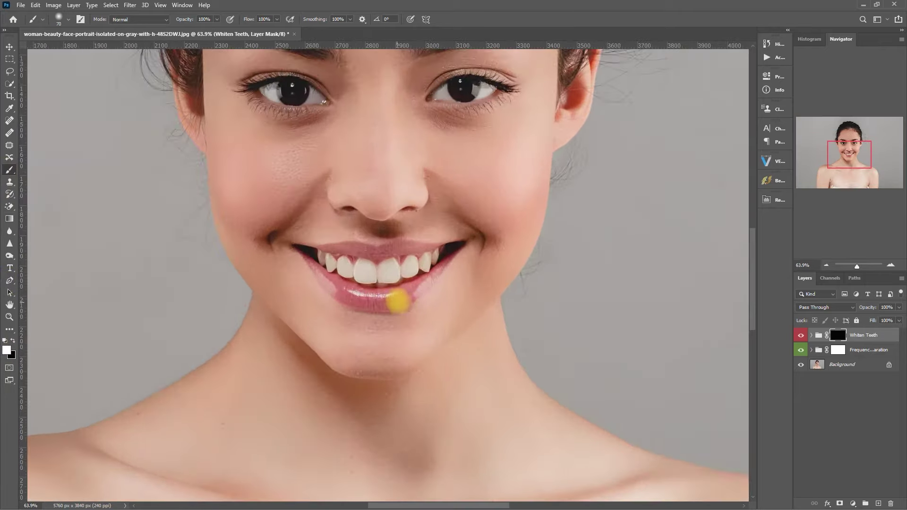
pyautogui.scroll(2, 415, 318)
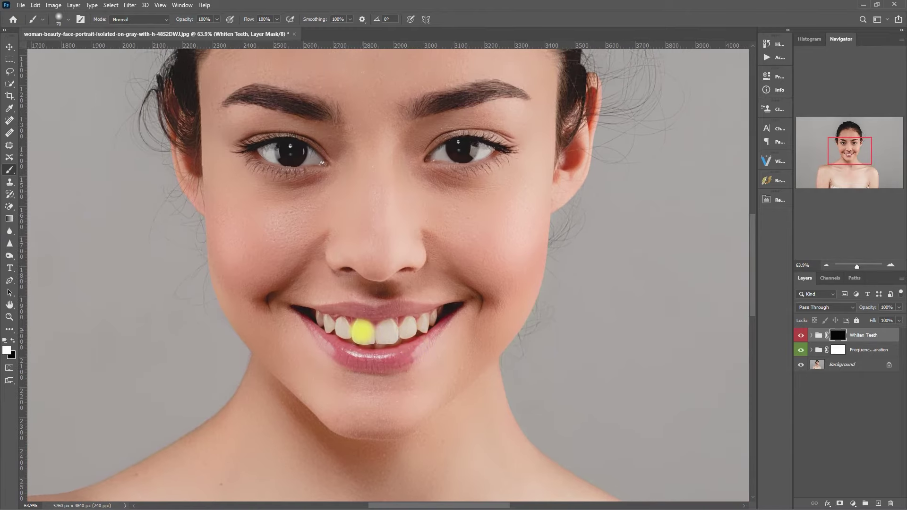
pyautogui.moveTo(365, 332); pyautogui.dragTo(429, 320)
pyautogui.press('[')
pyautogui.moveTo(350, 328)
pyautogui.mouseDown()
pyautogui.moveTo(329, 331)
pyautogui.moveTo(327, 316)
pyautogui.moveTo(318, 315)
pyautogui.moveTo(356, 334)
pyautogui.moveTo(360, 323)
pyautogui.moveTo(373, 333)
pyautogui.moveTo(391, 322)
pyautogui.moveTo(382, 336)
pyautogui.moveTo(426, 320)
pyautogui.mouseUp()
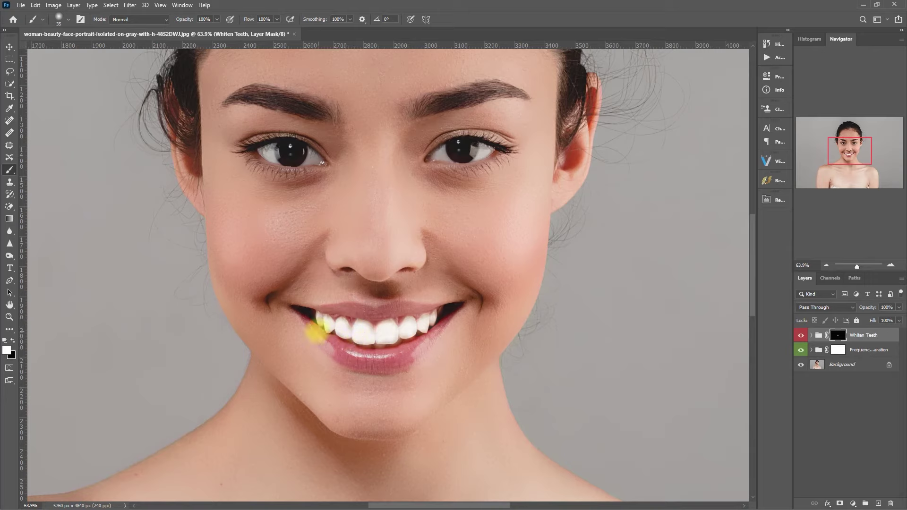
# Step: Compare the teeth with and without whitening, and set the Whiten Teeth group's opacity to 40%
pyautogui.click(800, 335)
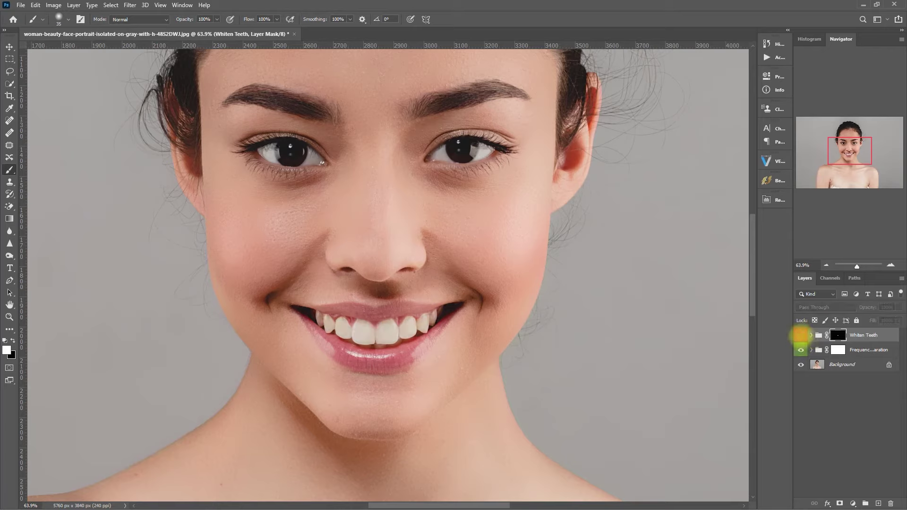
pyautogui.click(800, 334)
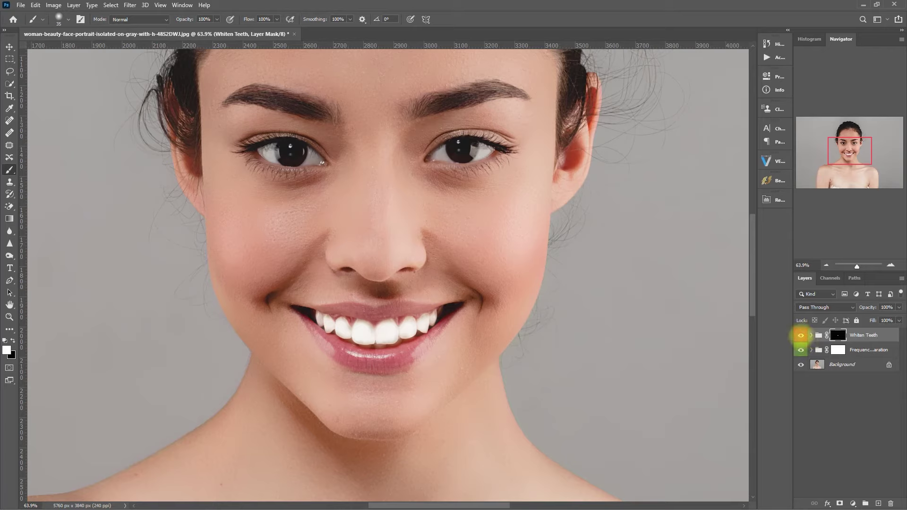
pyautogui.click(800, 335)
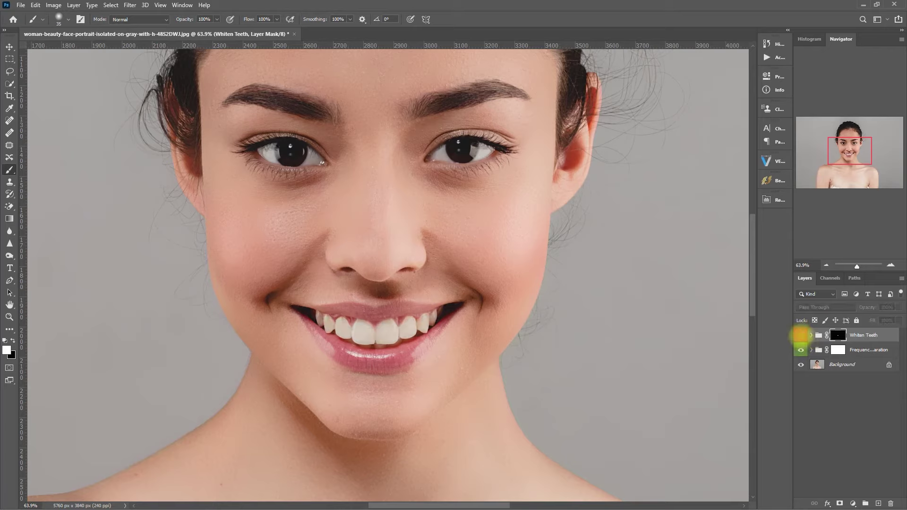
pyautogui.click(800, 335)
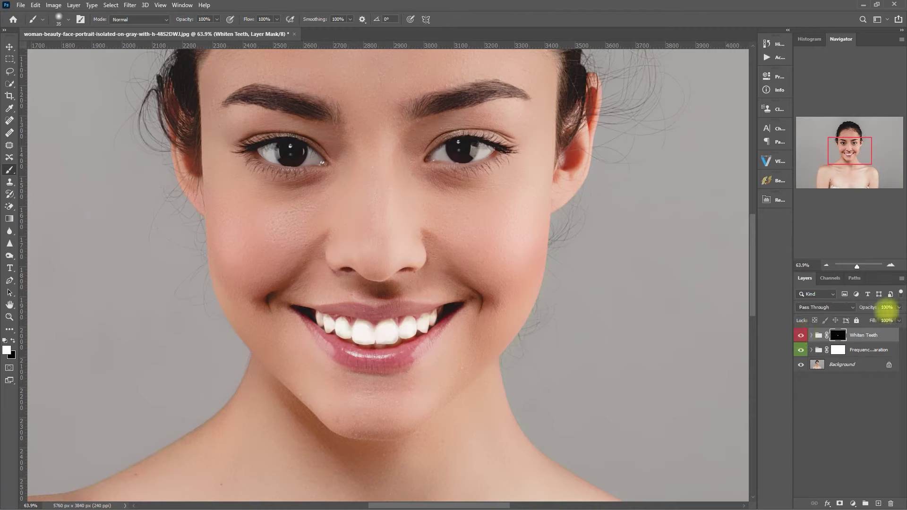
pyautogui.click(885, 307)
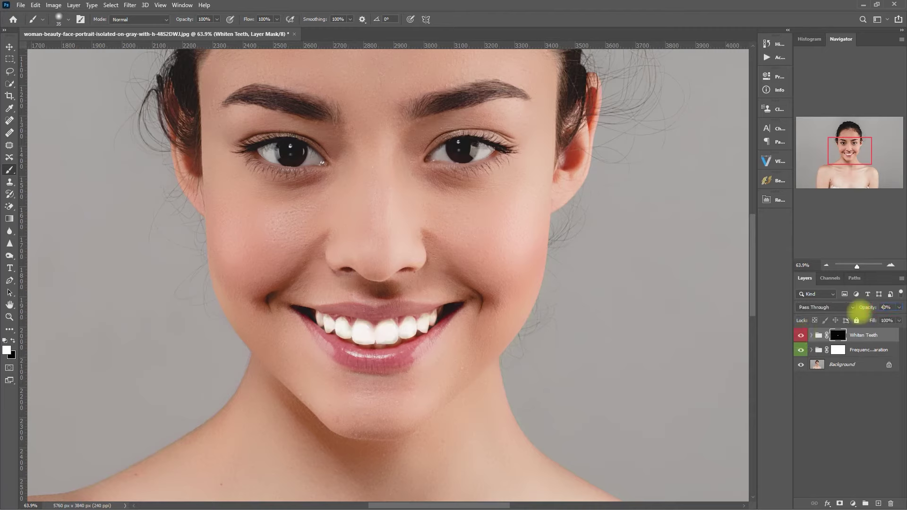
pyautogui.press('Return')
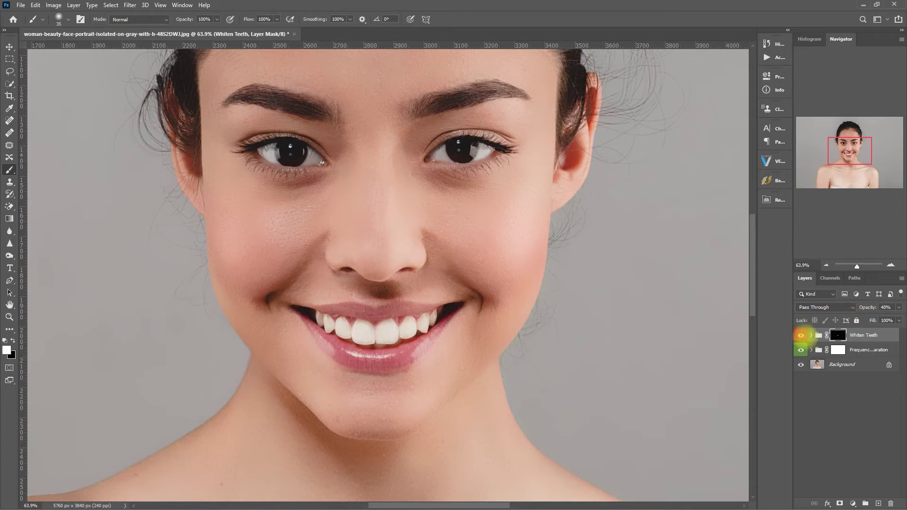
# Step: Toggle the Whiten Teeth group's visibility to check the softened whitening in close-up and on the whole portrait
pyautogui.click(800, 336)
pyautogui.click(800, 335)
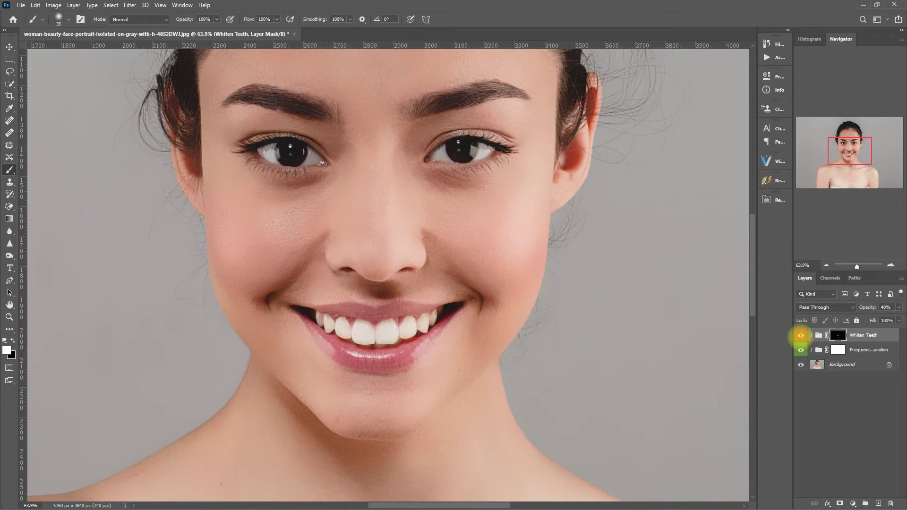
pyautogui.click(800, 336)
pyautogui.click(800, 336)
pyautogui.scroll(-5, 630, 329)
pyautogui.moveTo(631, 330); pyautogui.dragTo(541, 347)
pyautogui.click(800, 335)
pyautogui.click(799, 336)
pyautogui.click(800, 335)
pyautogui.hotkey('ctrl', '0')
pyautogui.click(800, 335)
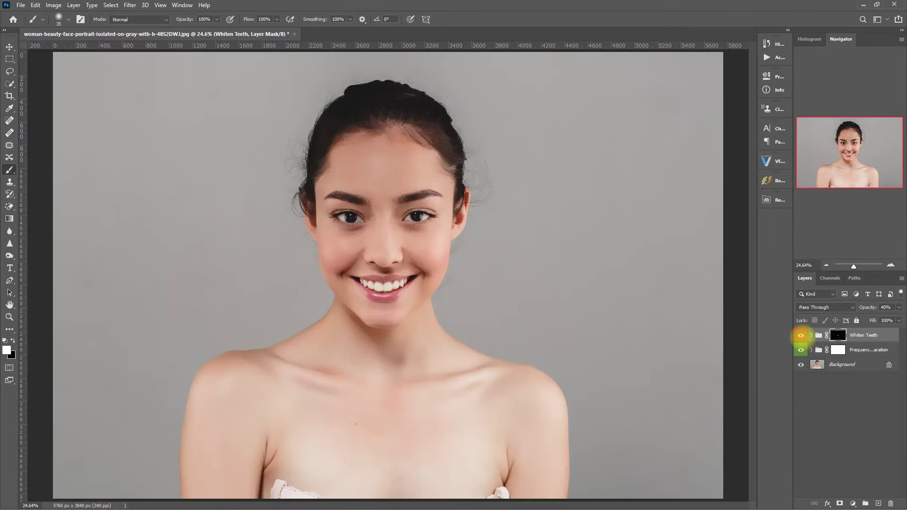
pyautogui.click(800, 335)
pyautogui.click(800, 335)
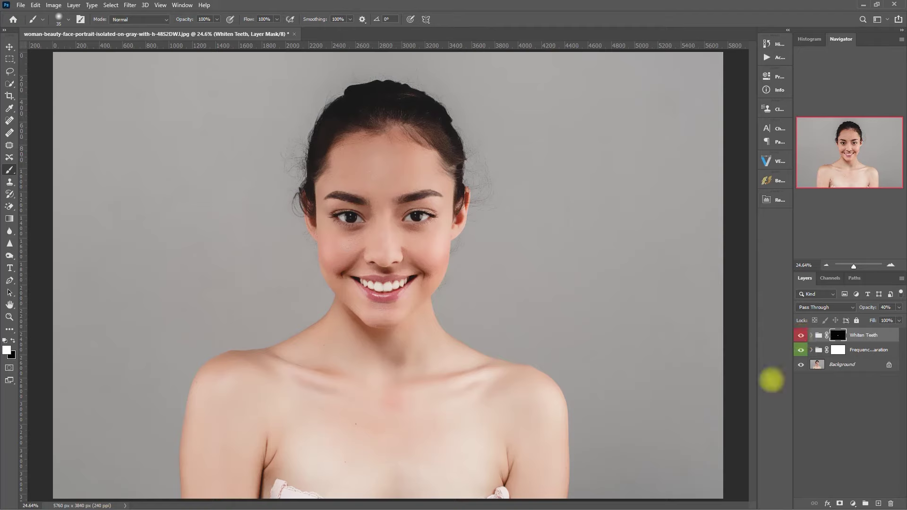
# Step: Stamp all visible layers into a new merged layer at the top of the stack and switch to the Move tool
pyautogui.press('s')
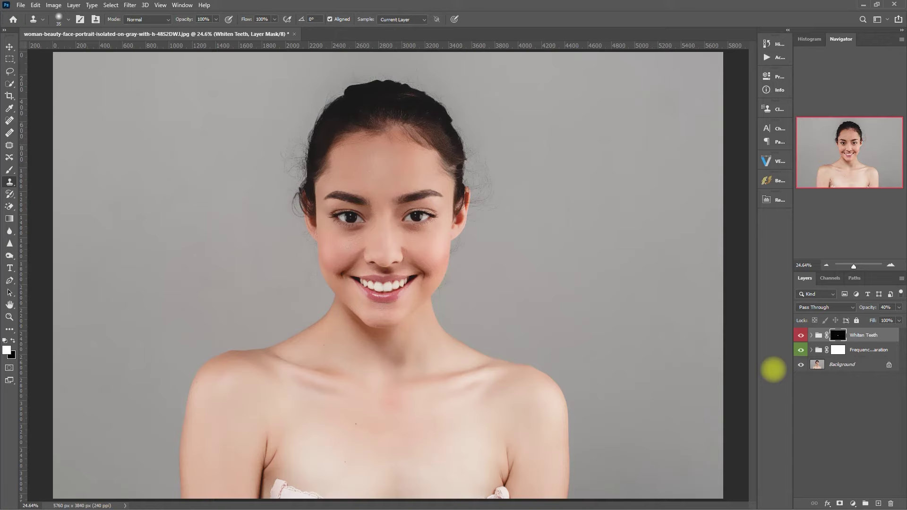
pyautogui.hotkey('ctrl', 'alt', 'shift', 'e')
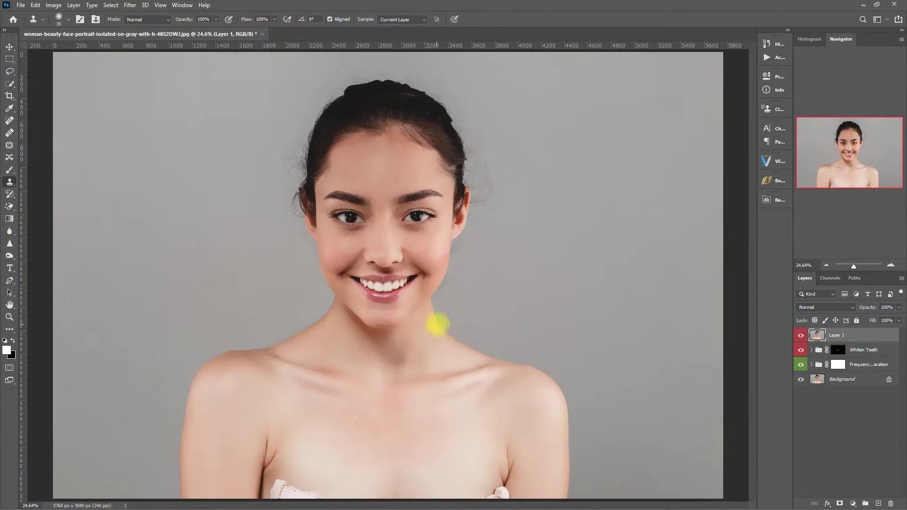
pyautogui.press('v')
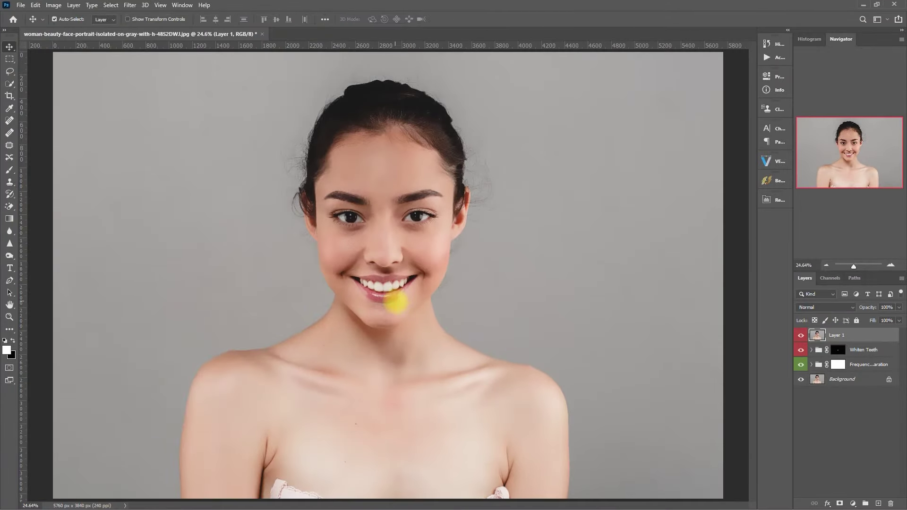
# Step: Clone lip colour over the pale patches on the image-left side of the lower lip with a small Clone Stamp on Layer 1
pyautogui.scroll(7, 370, 302)
pyautogui.scroll(2, 394, 302)
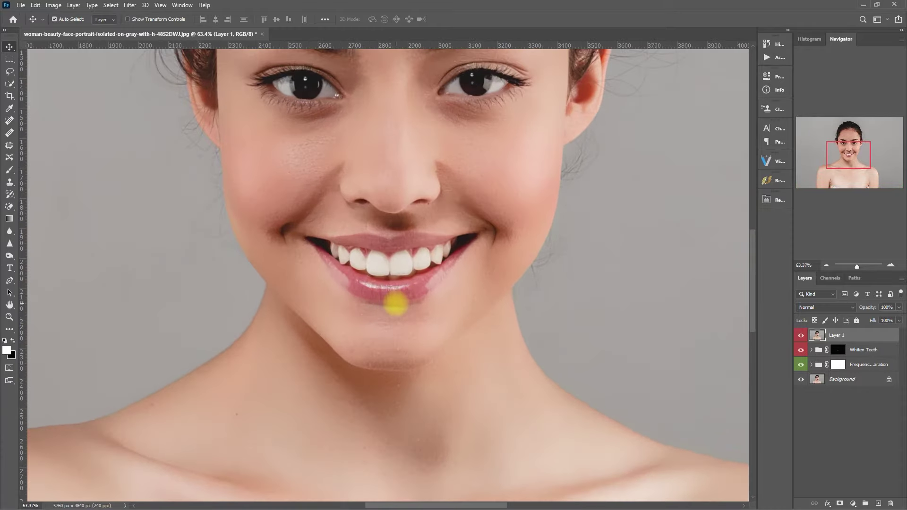
pyautogui.scroll(2, 405, 324)
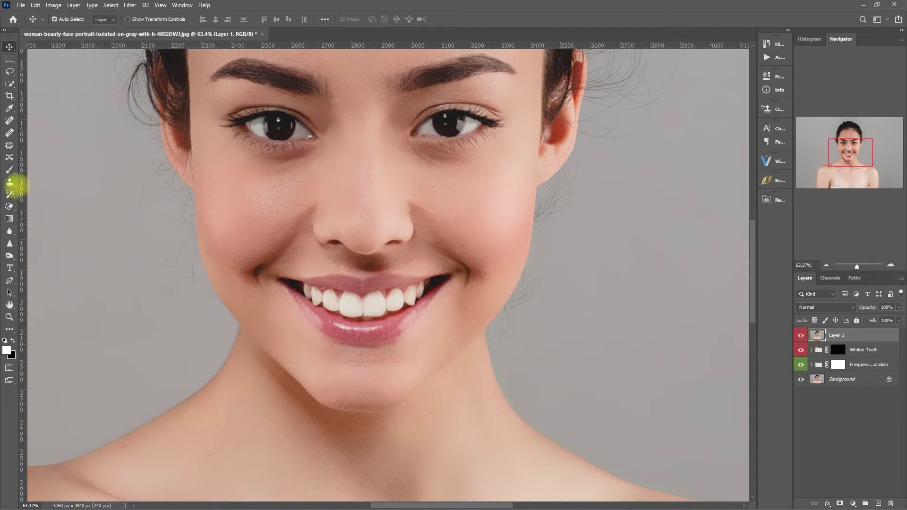
pyautogui.click(9, 181)
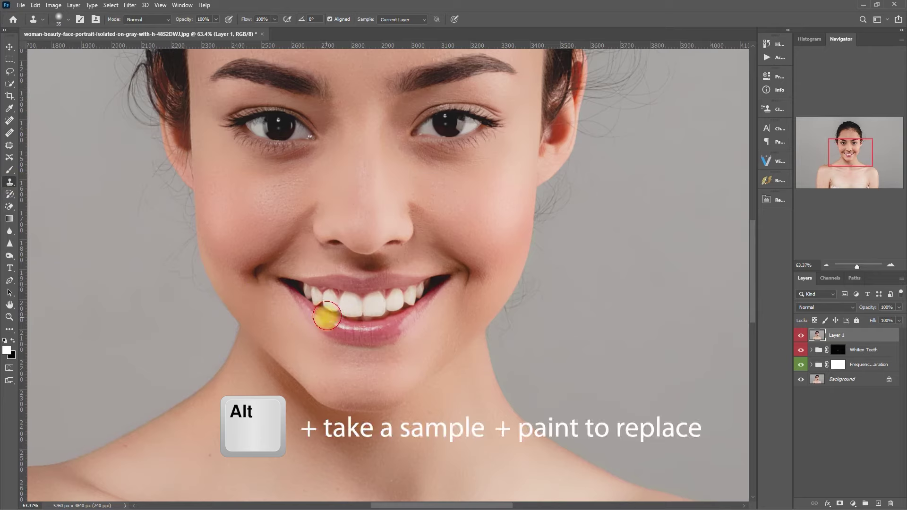
pyautogui.moveTo(319, 322); pyautogui.dragTo(317, 320)
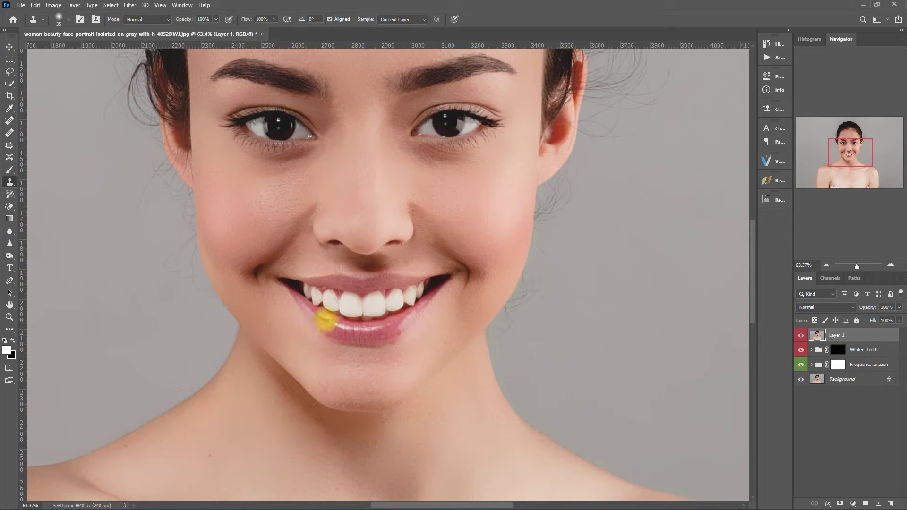
pyautogui.press('[')
pyautogui.press('[')
pyautogui.keyDown('alt'); pyautogui.click(324, 316); pyautogui.keyUp('alt')
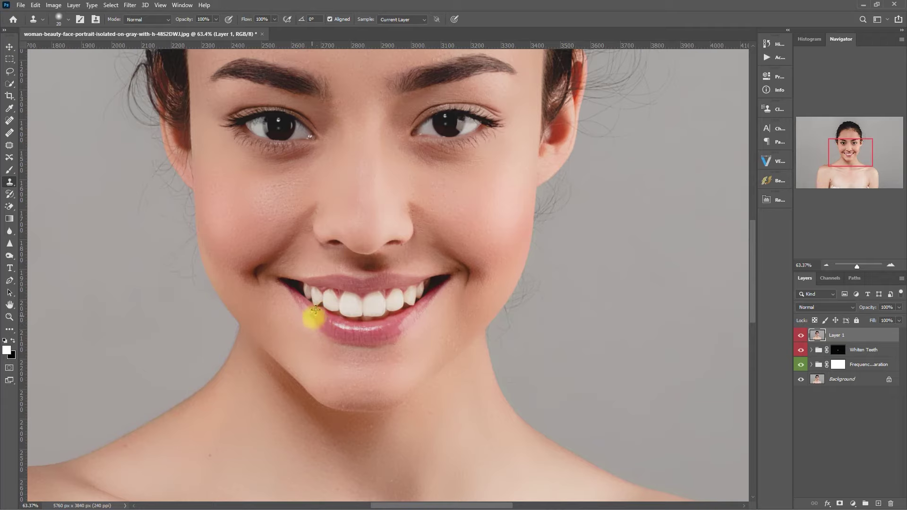
pyautogui.moveTo(311, 315)
pyautogui.mouseDown()
pyautogui.moveTo(325, 326)
pyautogui.moveTo(304, 302)
pyautogui.moveTo(312, 318)
pyautogui.mouseUp()
# Step: Resample nearby areas and clone away the uneven patches along the image-right edge of the lower lip, enlarging the Clone Stamp brush
pyautogui.moveTo(385, 339)
pyautogui.mouseDown()
pyautogui.moveTo(410, 306)
pyautogui.moveTo(385, 332)
pyautogui.moveTo(433, 301)
pyautogui.moveTo(370, 323)
pyautogui.moveTo(442, 291)
pyautogui.moveTo(370, 337)
pyautogui.moveTo(424, 318)
pyautogui.mouseUp()
pyautogui.hotkey('ctrl', 'z')
pyautogui.keyDown('alt'); pyautogui.click(381, 334); pyautogui.keyUp('alt')
pyautogui.keyDown('alt'); pyautogui.click(371, 340); pyautogui.keyUp('alt')
pyautogui.keyDown('alt'); pyautogui.click(421, 327); pyautogui.keyUp('alt')
pyautogui.keyDown('alt'); pyautogui.click(411, 367); pyautogui.keyUp('alt')
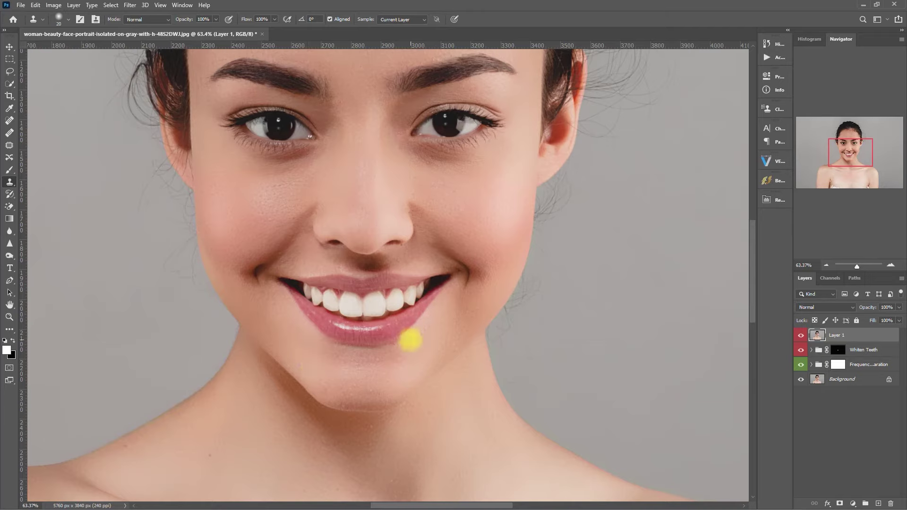
pyautogui.press(']')
pyautogui.moveTo(420, 327); pyautogui.dragTo(426, 320)
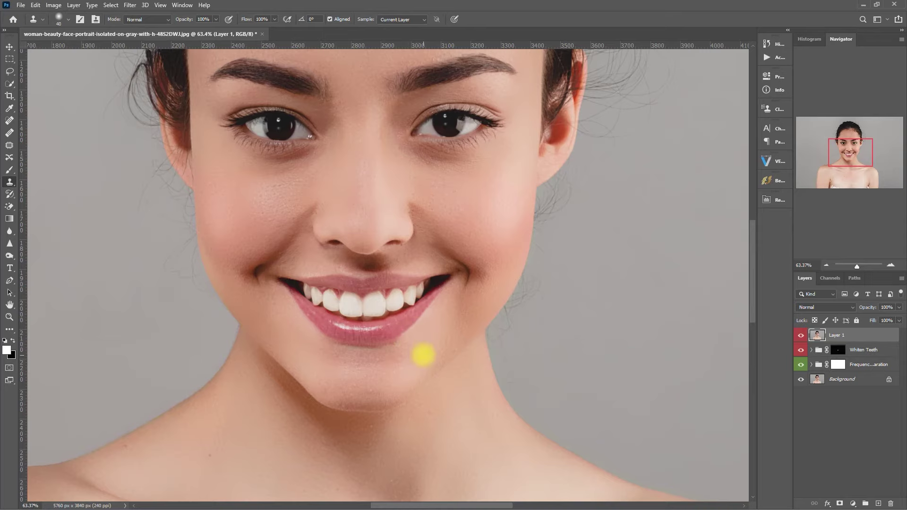
pyautogui.scroll(-2, 423, 355)
pyautogui.scroll(2, 413, 394)
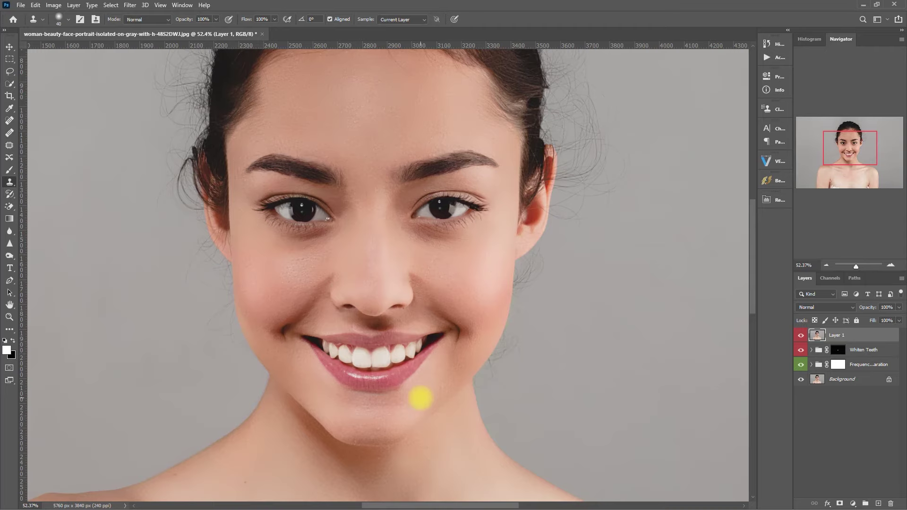
# Step: Add the Retouch Pro lipstick color group above Layer 1 and show its Nude shade
pyautogui.press('b')
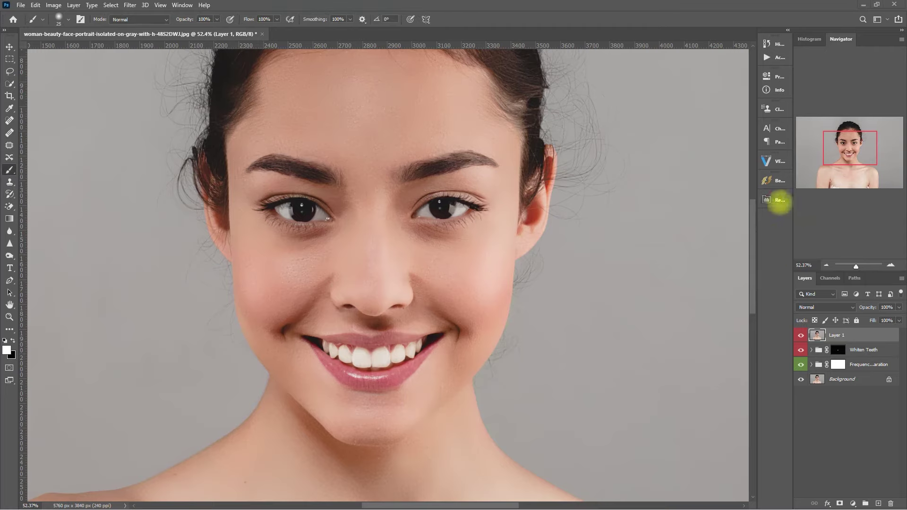
pyautogui.click(779, 199)
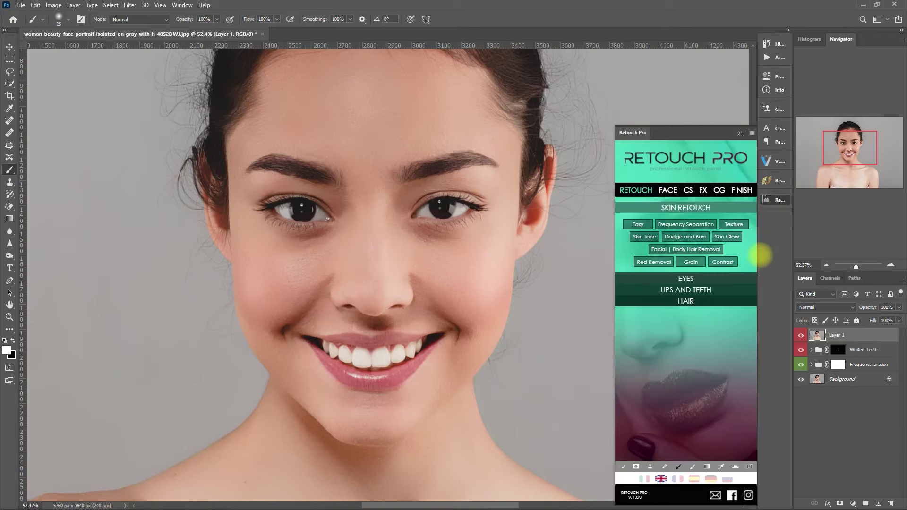
pyautogui.click(715, 289)
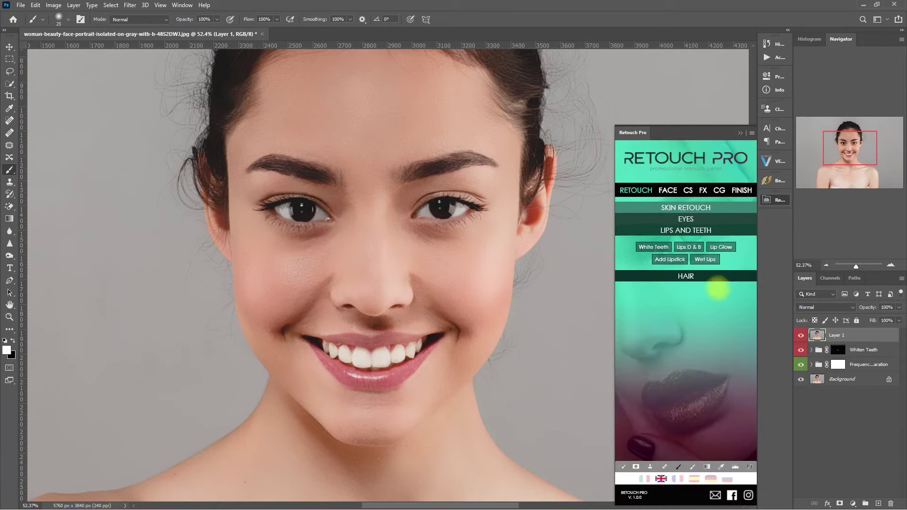
pyautogui.click(682, 261)
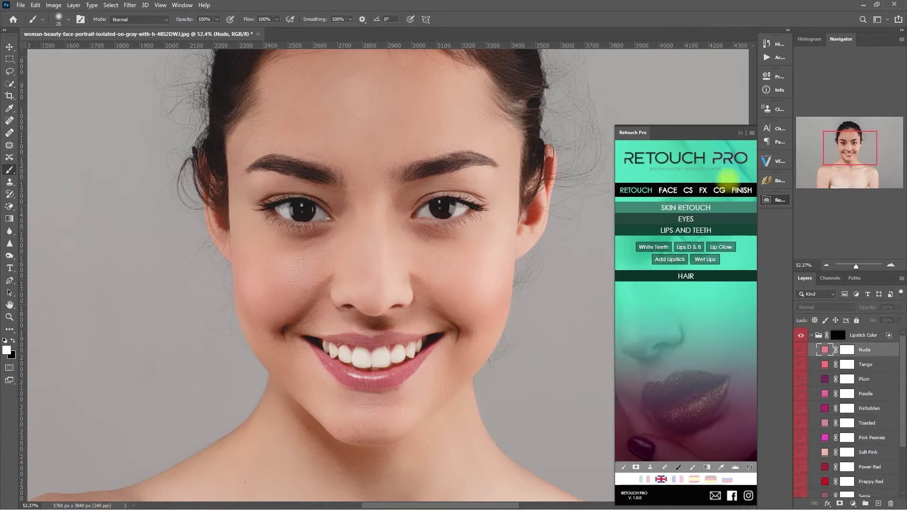
pyautogui.click(740, 133)
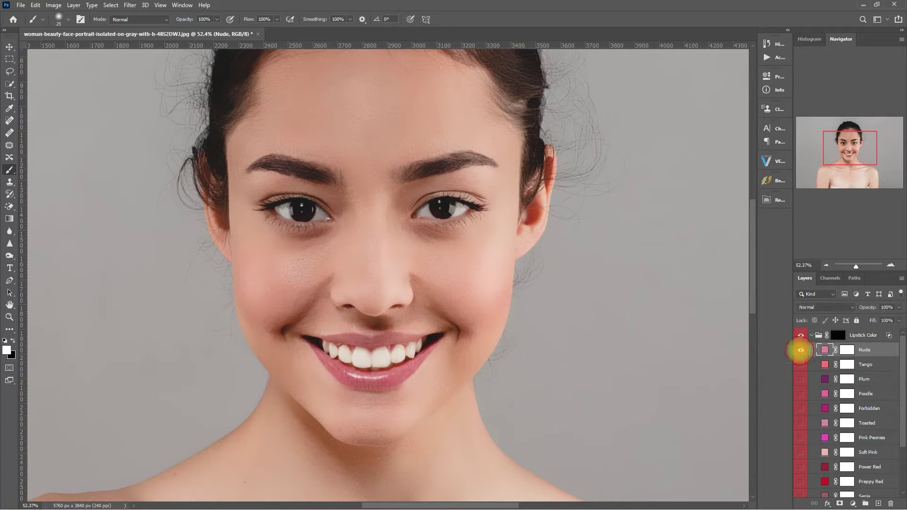
# Step: Paint white over the upper lip on the Lipstick Color group's mask and clear the spill from the teeth with black
pyautogui.click(836, 335)
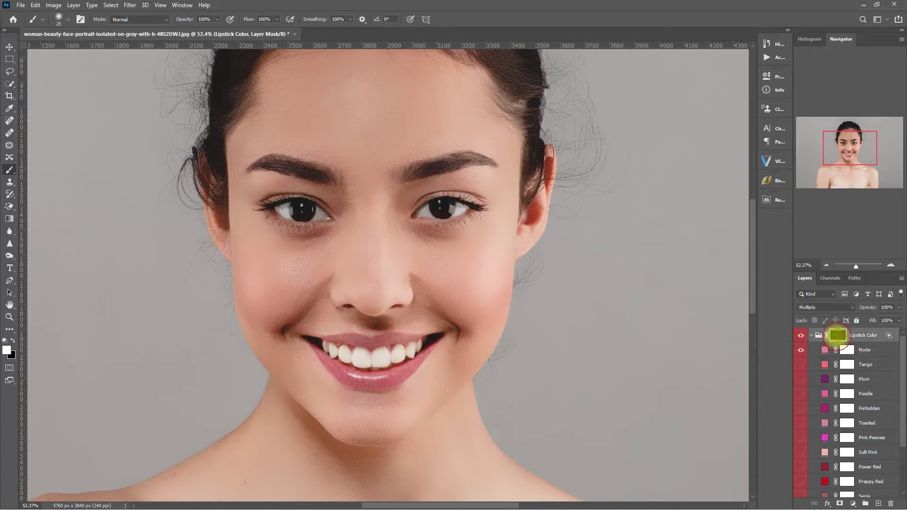
pyautogui.hotkey('ctrl', 'i')
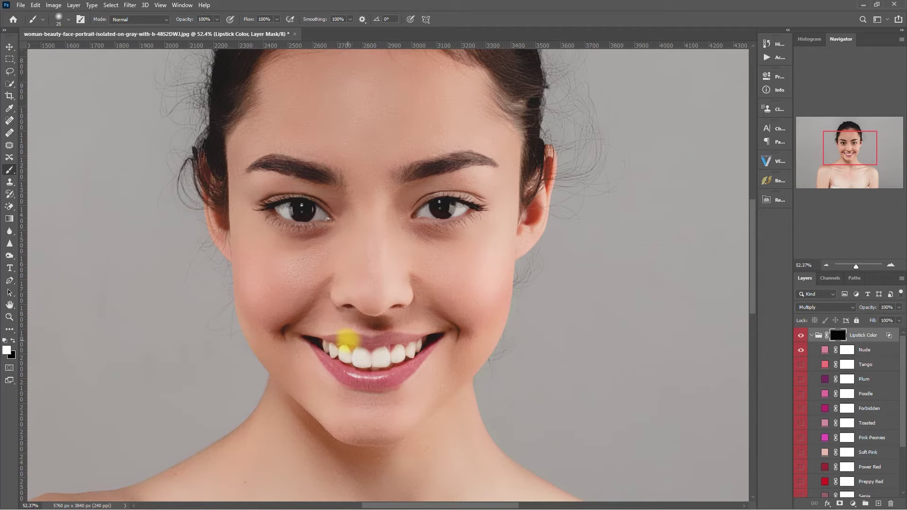
pyautogui.scroll(4, 353, 339)
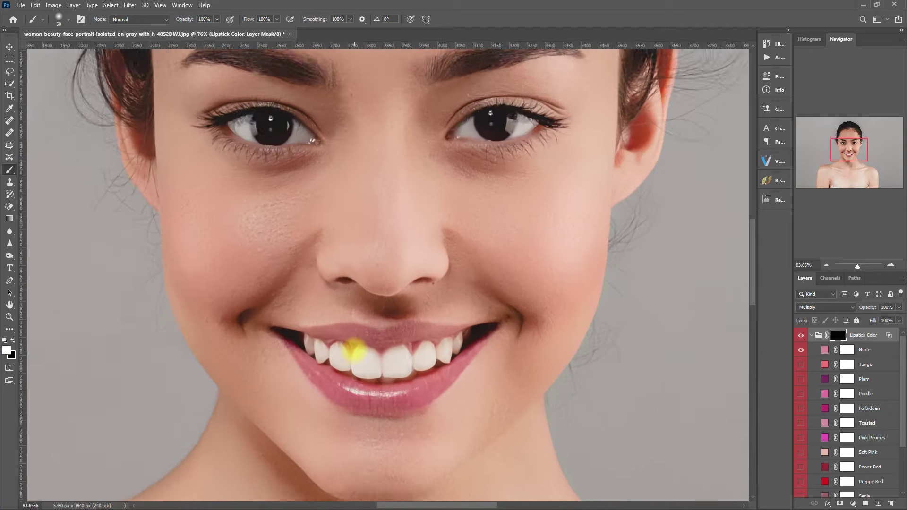
pyautogui.moveTo(325, 311)
pyautogui.mouseDown()
pyautogui.moveTo(318, 310)
pyautogui.moveTo(345, 303)
pyautogui.moveTo(470, 313)
pyautogui.mouseUp()
pyautogui.press(']')
pyautogui.press(']')
pyautogui.press('[')
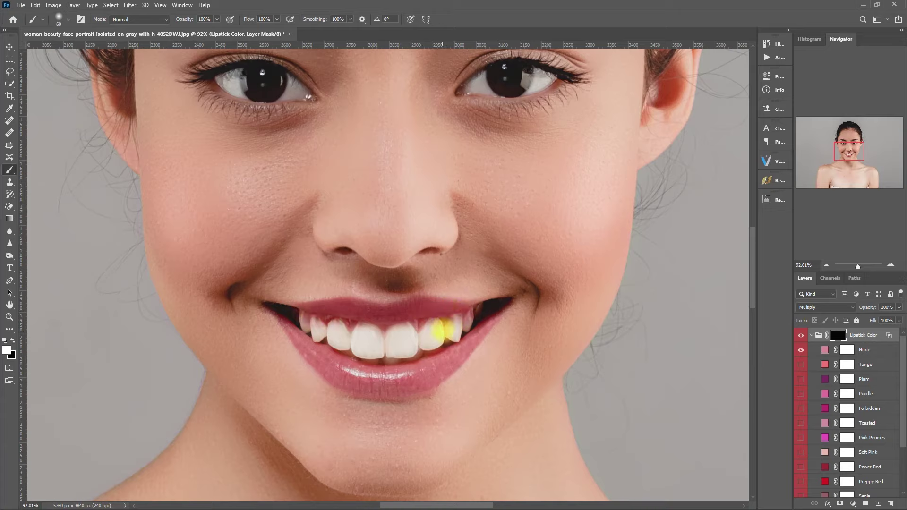
pyautogui.click(13, 340)
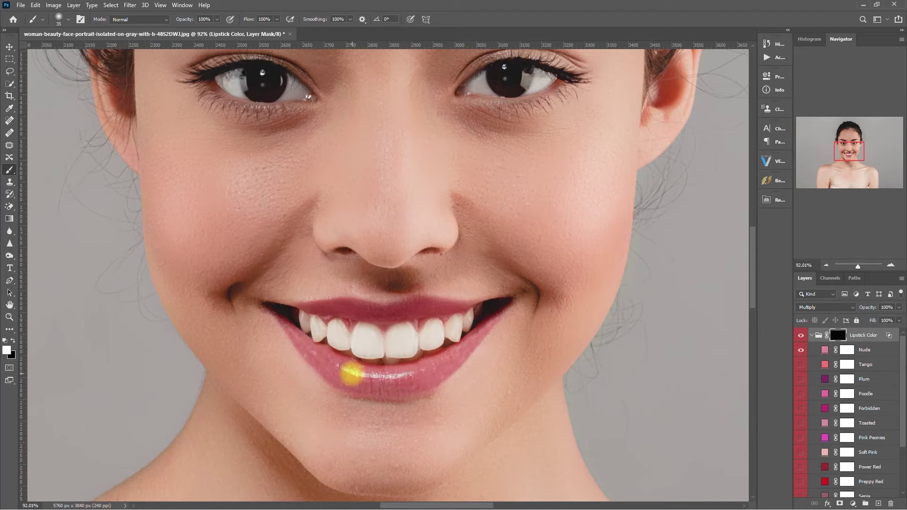
# Step: Paint white over the lower lip on the Lipstick Color mask, varying the brush size, and tidy its edge with black
pyautogui.moveTo(347, 375)
pyautogui.mouseDown()
pyautogui.moveTo(376, 381)
pyautogui.moveTo(349, 384)
pyautogui.moveTo(384, 381)
pyautogui.moveTo(440, 364)
pyautogui.moveTo(411, 374)
pyautogui.mouseUp()
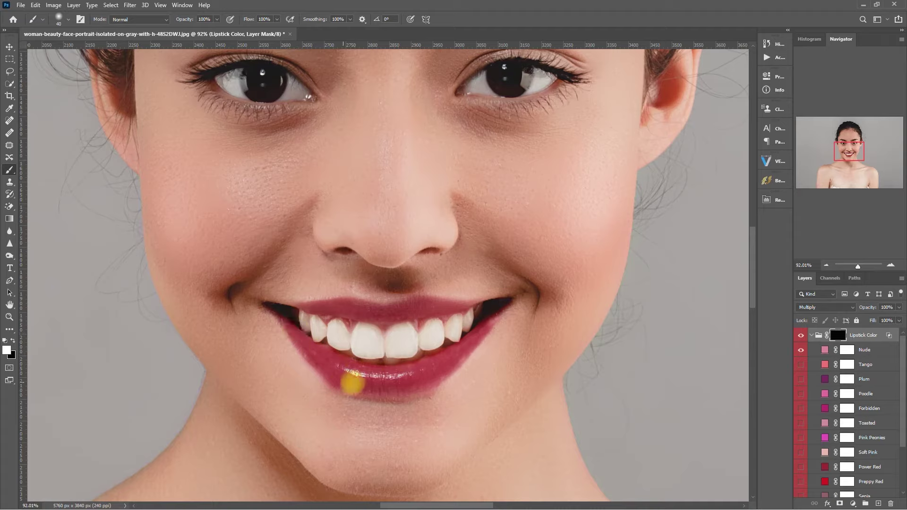
pyautogui.press(']')
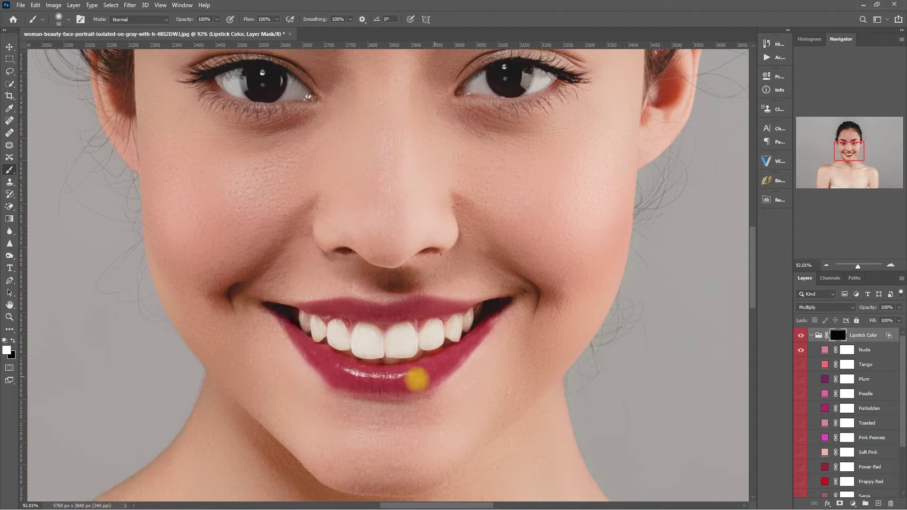
pyautogui.press('[')
pyautogui.press('[')
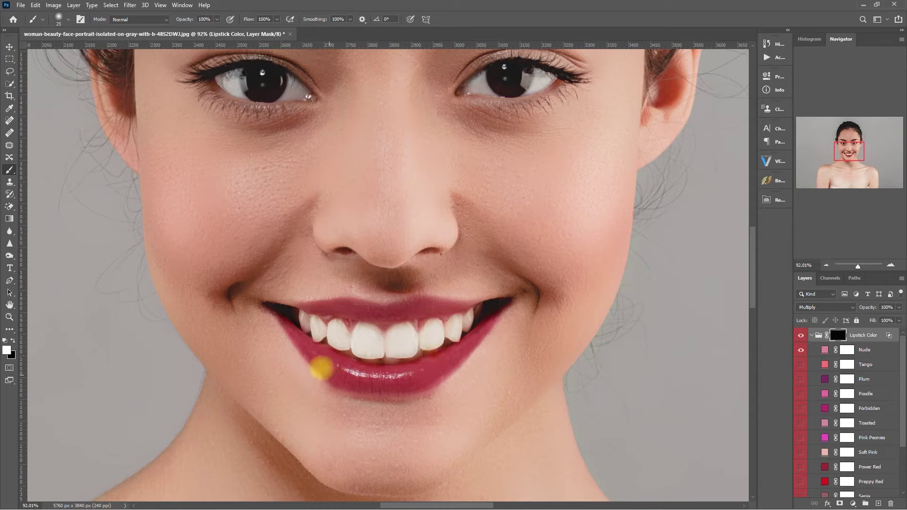
pyautogui.press('x')
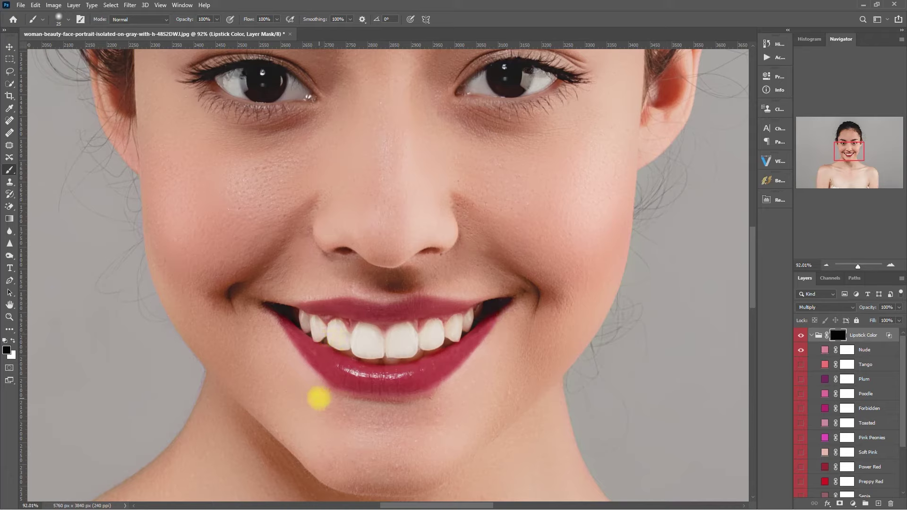
# Step: Compare the lips with and without lipstick, and set the Lipstick Color group's opacity to 80%
pyautogui.click(800, 335)
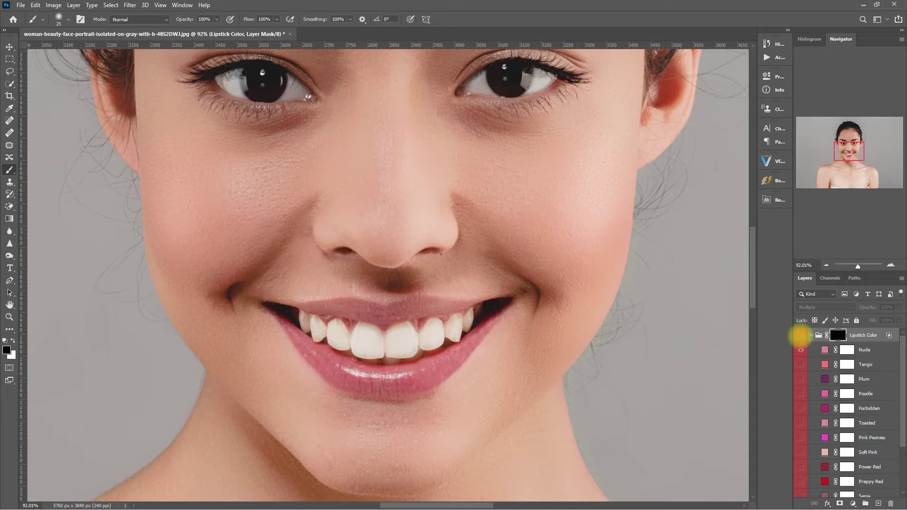
pyautogui.click(801, 336)
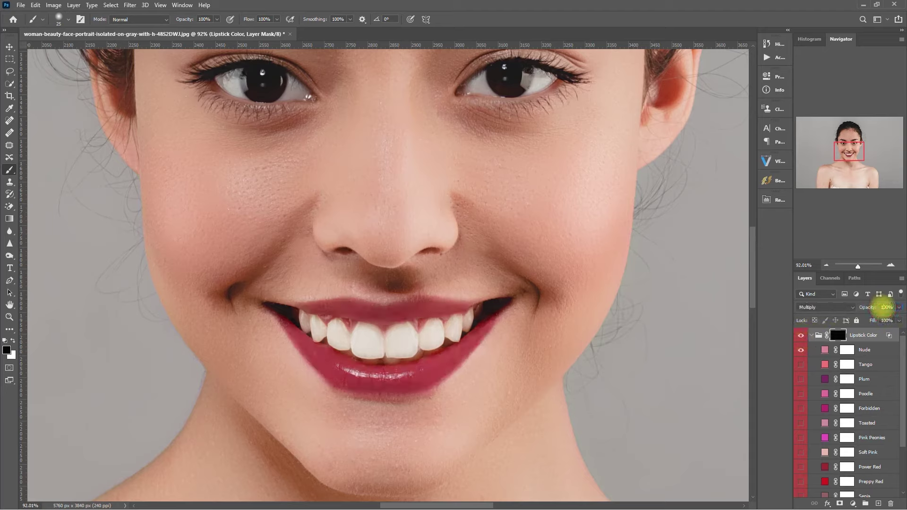
pyautogui.moveTo(886, 307); pyautogui.dragTo(864, 314)
pyautogui.write('80')
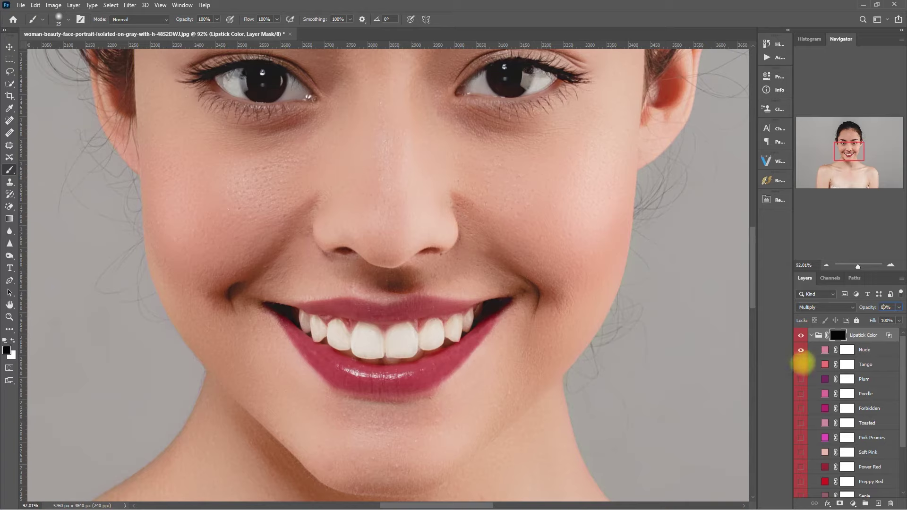
# Step: Preview the lipstick shades from Tango to Sepia one at a time and keep only Soft Pink visible
pyautogui.click(801, 349)
pyautogui.click(800, 364)
pyautogui.click(801, 364)
pyautogui.click(801, 378)
pyautogui.click(800, 378)
pyautogui.click(800, 393)
pyautogui.click(801, 394)
pyautogui.click(801, 408)
pyautogui.click(800, 408)
pyautogui.click(800, 422)
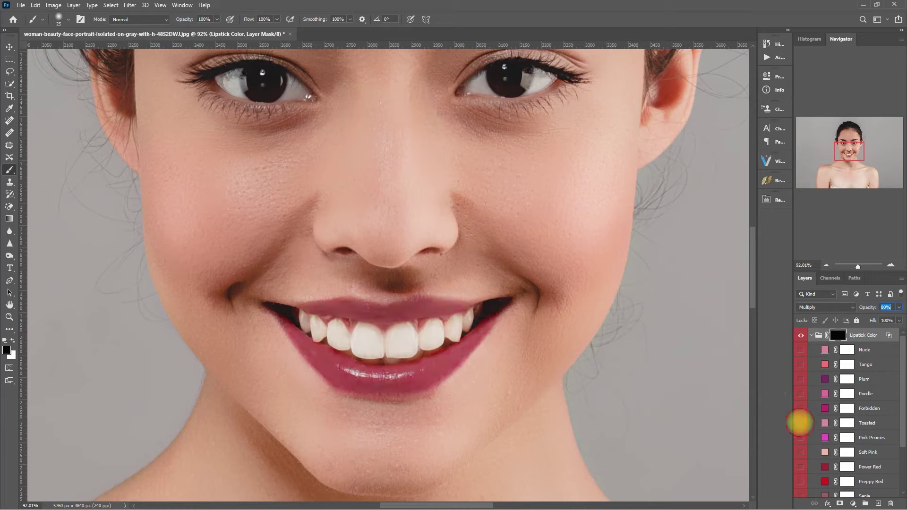
pyautogui.click(801, 423)
pyautogui.click(801, 437)
pyautogui.click(800, 437)
pyautogui.click(800, 452)
pyautogui.click(799, 452)
pyautogui.click(800, 467)
pyautogui.click(800, 467)
pyautogui.click(798, 480)
pyautogui.click(799, 481)
pyautogui.scroll(-3, 800, 468)
pyautogui.click(800, 452)
pyautogui.click(802, 452)
pyautogui.click(801, 408)
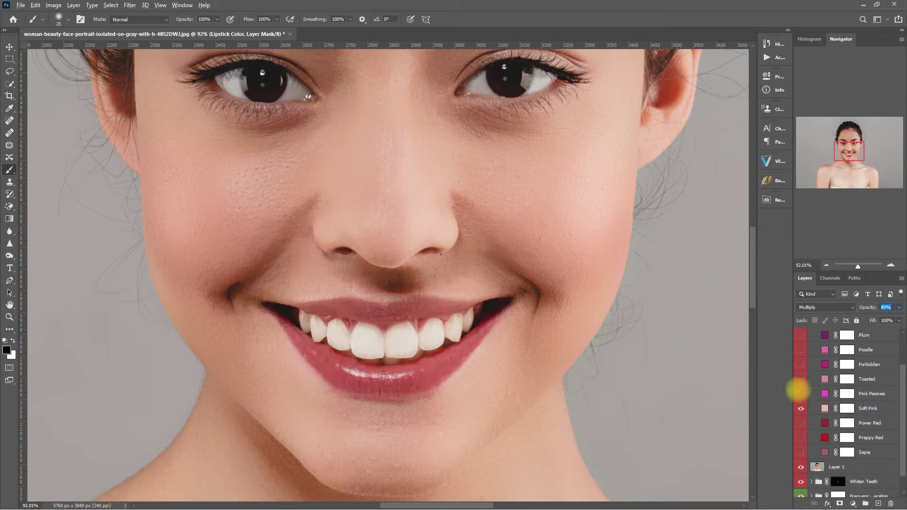
# Step: Collapse the Lipstick Color group and toggle its visibility to check the lips in close-up and on the whole face
pyautogui.scroll(3, 834, 378)
pyautogui.click(812, 335)
pyautogui.click(800, 335)
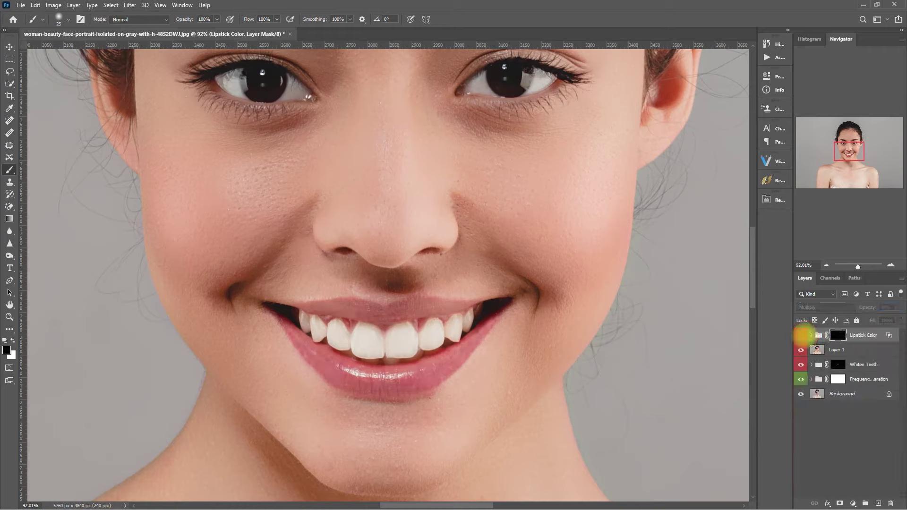
pyautogui.click(800, 335)
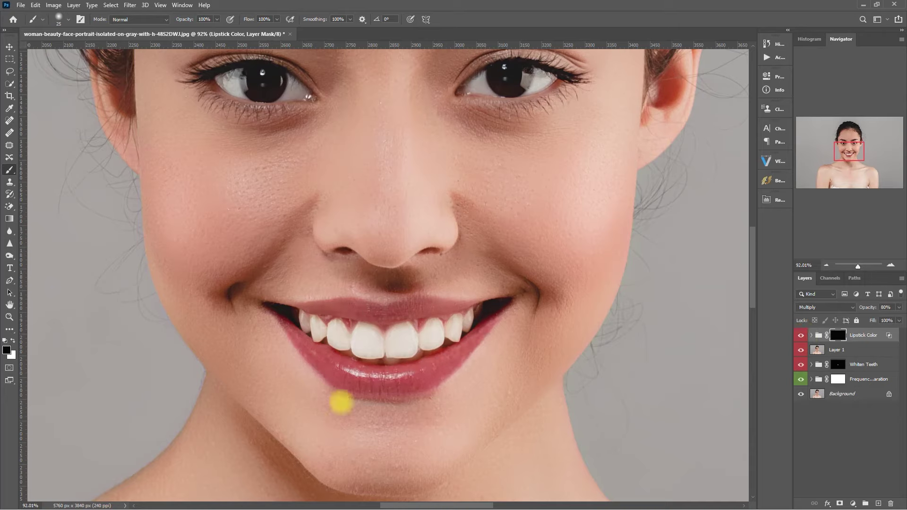
pyautogui.scroll(-2, 308, 390)
pyautogui.scroll(-4, 307, 390)
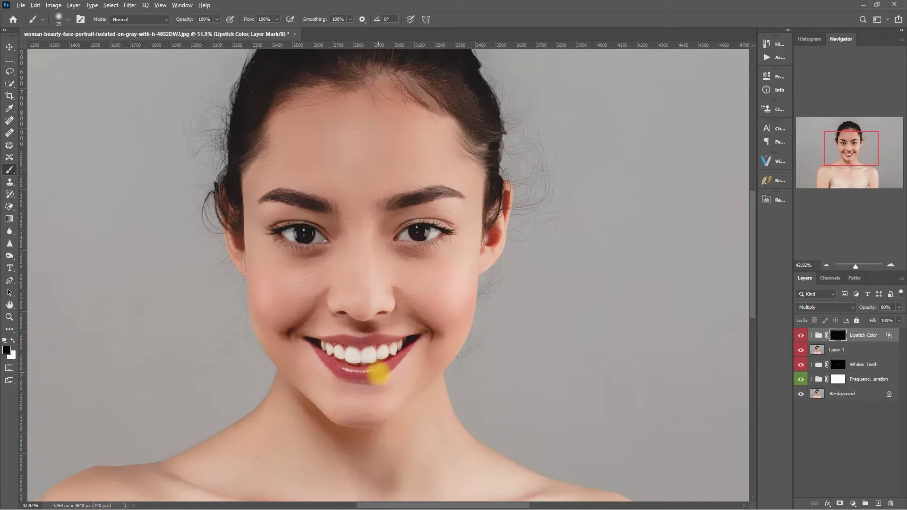
pyautogui.scroll(-1, 407, 387)
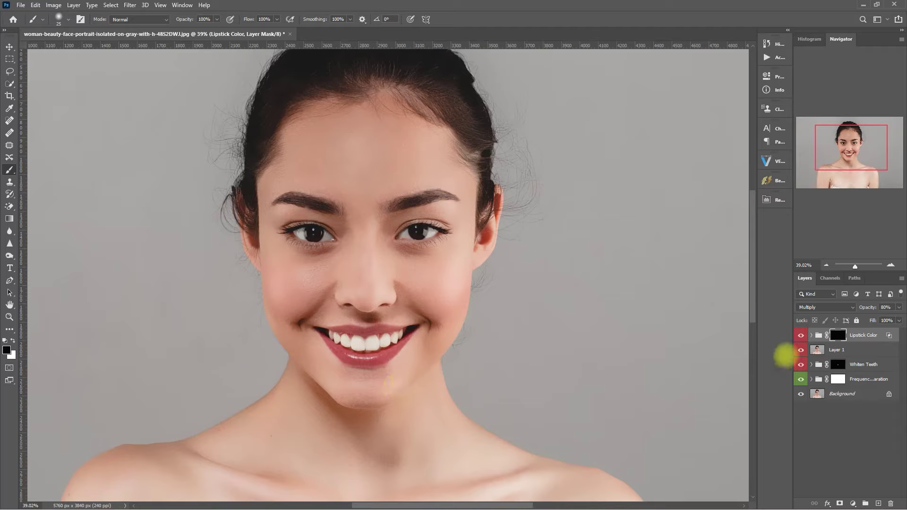
pyautogui.click(801, 335)
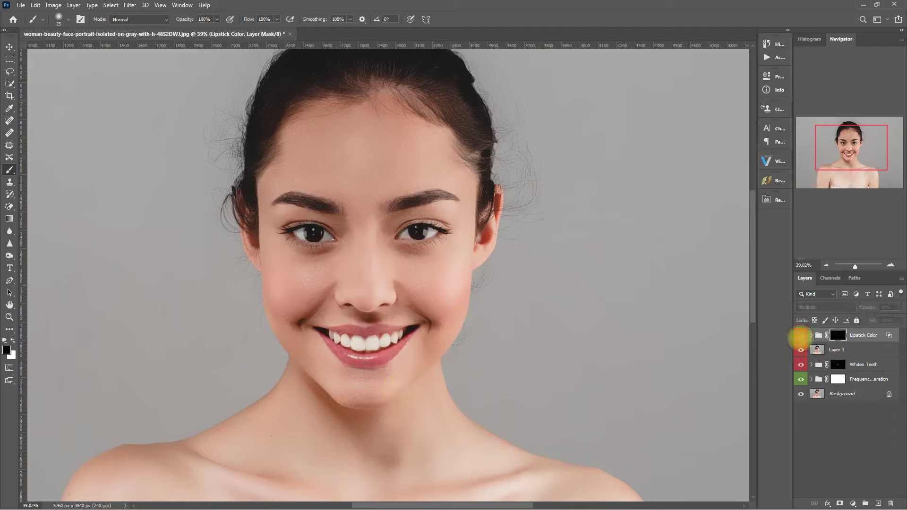
pyautogui.click(800, 336)
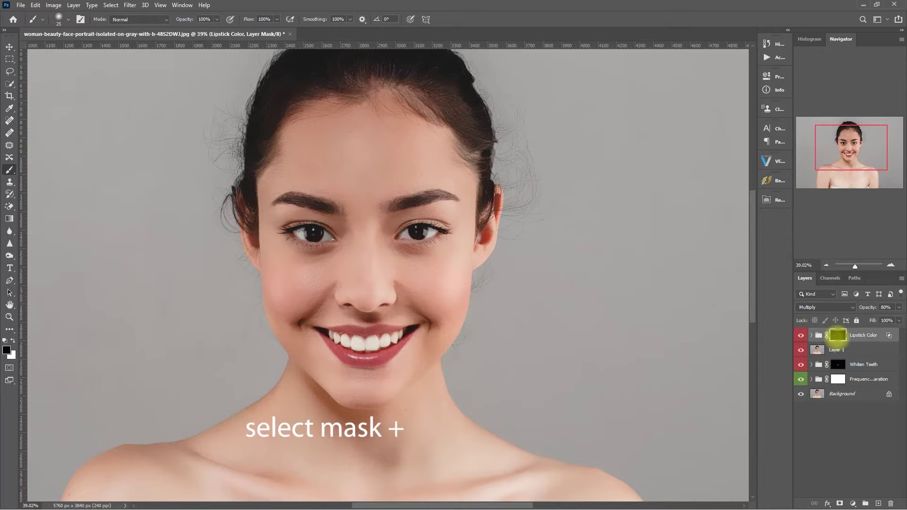
# Step: Display the Lipstick Color mask on its own, clean the gray specks inside the mouth with a size 25 black brush, and return to the image
pyautogui.keyDown('alt'); pyautogui.click(837, 336); pyautogui.keyUp('alt')
pyautogui.scroll(3, 361, 370)
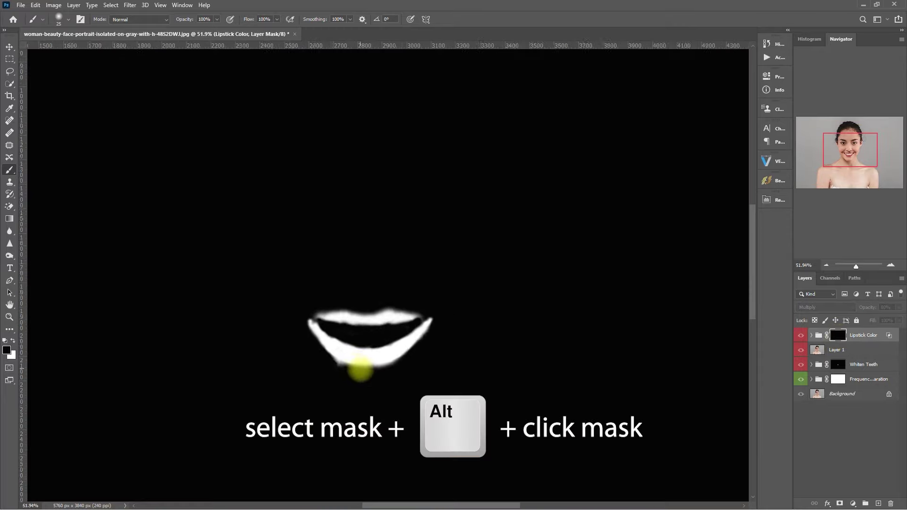
pyautogui.scroll(4, 360, 370)
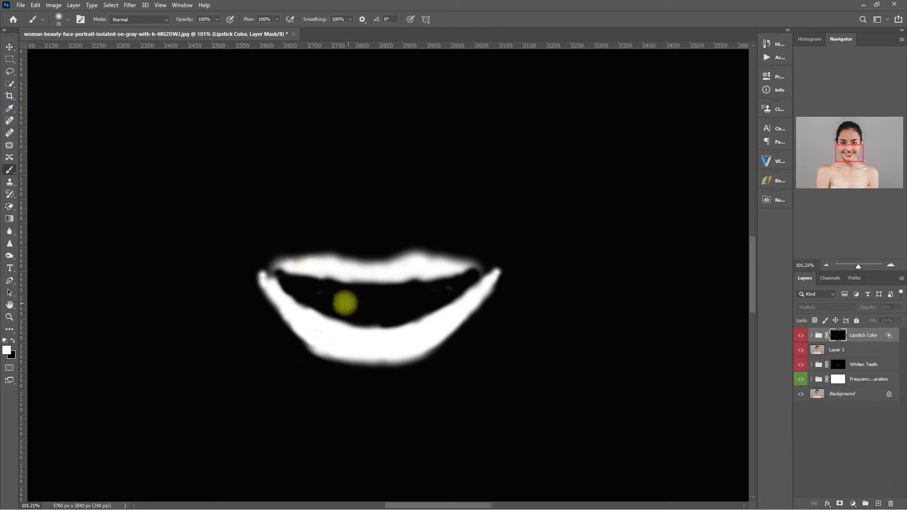
pyautogui.press('x')
pyautogui.press('[')
pyautogui.press('[')
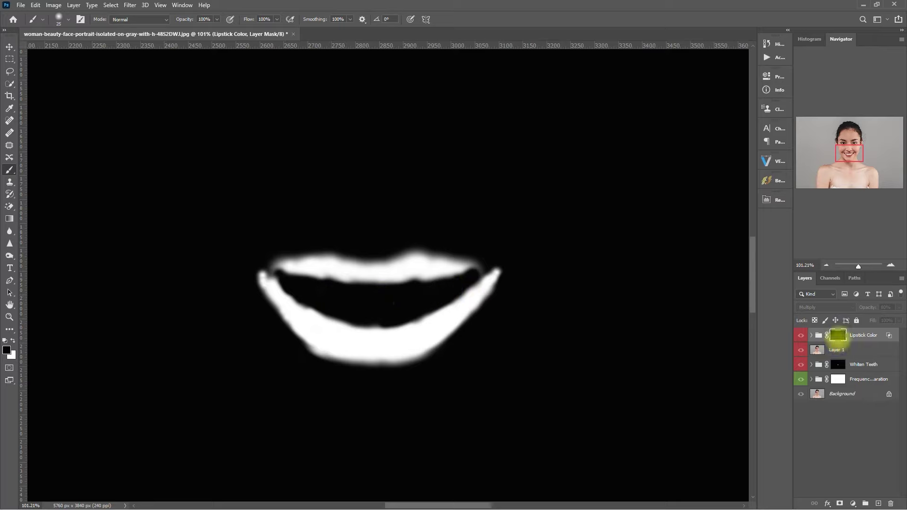
pyautogui.keyDown('alt'); pyautogui.click(837, 335); pyautogui.keyUp('alt')
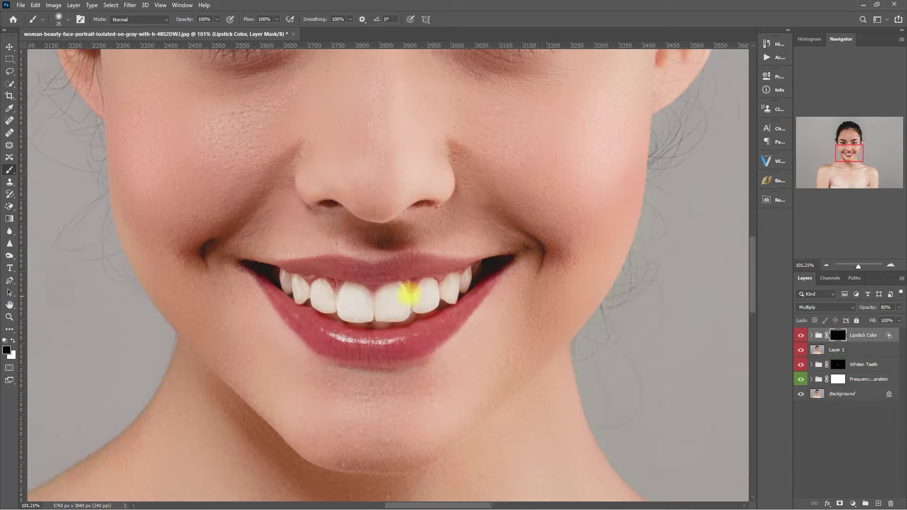
# Step: Toggle the Lipstick Color group's visibility to compare the lips with and without color on the whole face
pyautogui.scroll(-5, 419, 298)
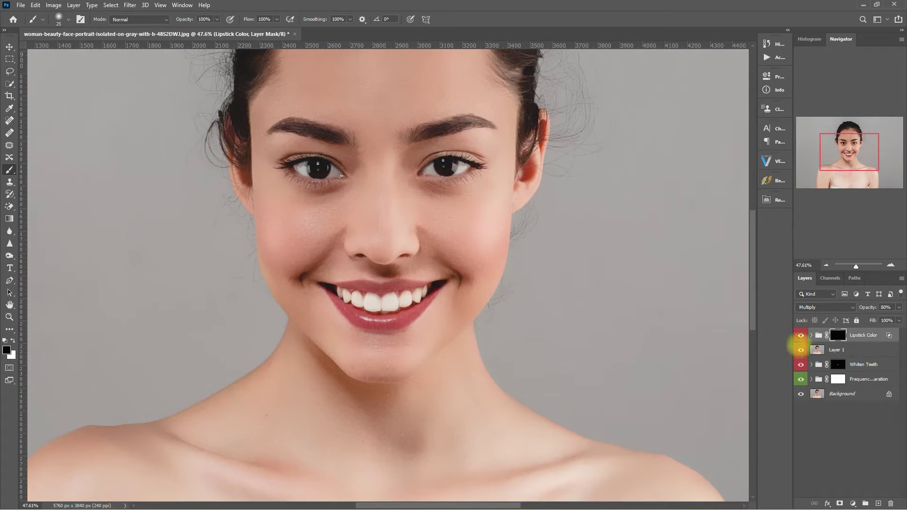
pyautogui.click(801, 336)
pyautogui.click(800, 335)
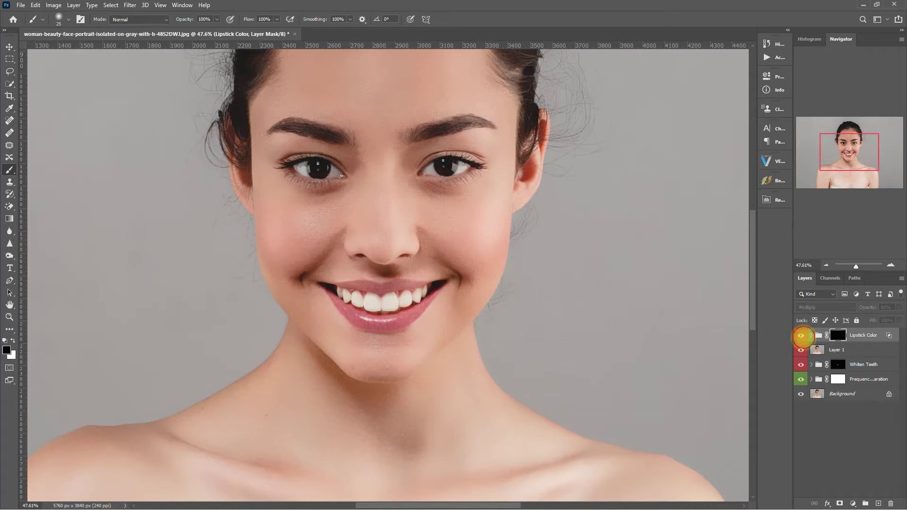
pyautogui.scroll(3, 516, 361)
pyautogui.click(800, 335)
pyautogui.click(800, 335)
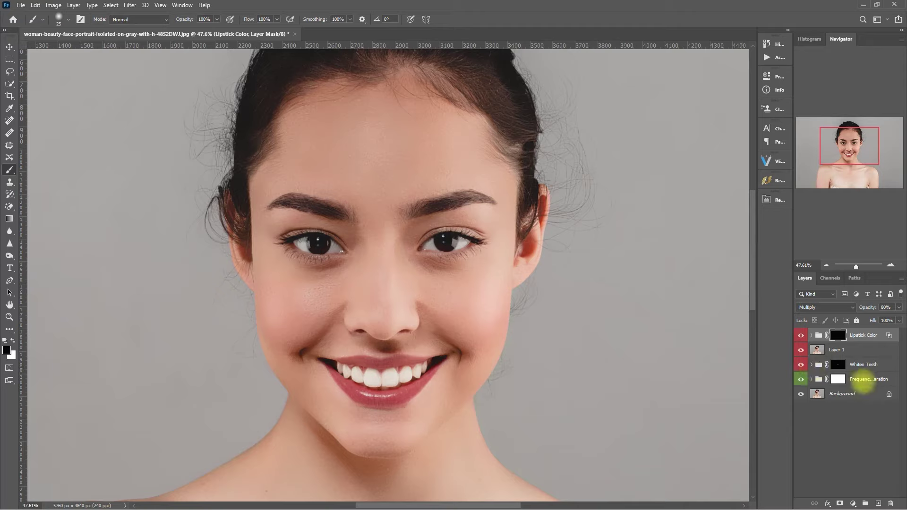
# Step: Group all layers from Lipstick Color down to the frequency separation group, and compare the face with and without the new group
pyautogui.keyDown('shift'); pyautogui.click(862, 380); pyautogui.keyUp('shift')
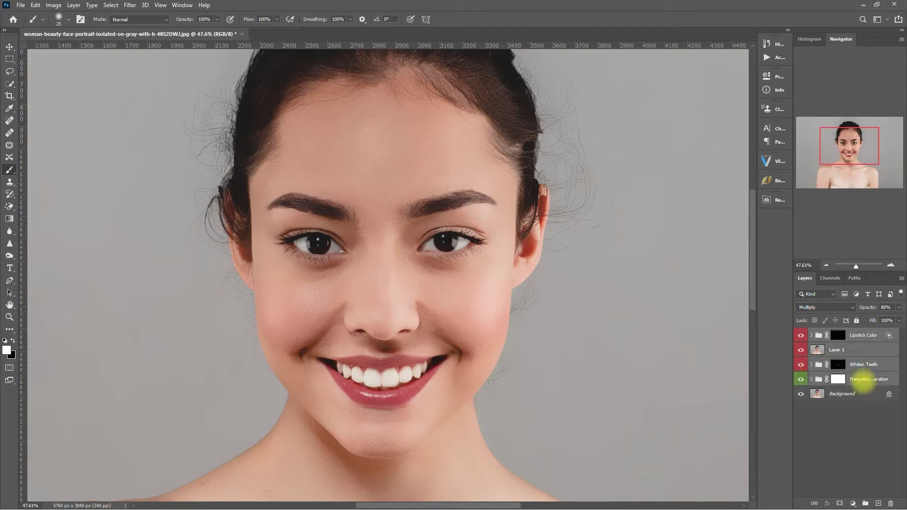
pyautogui.hotkey('ctrl', 'g')
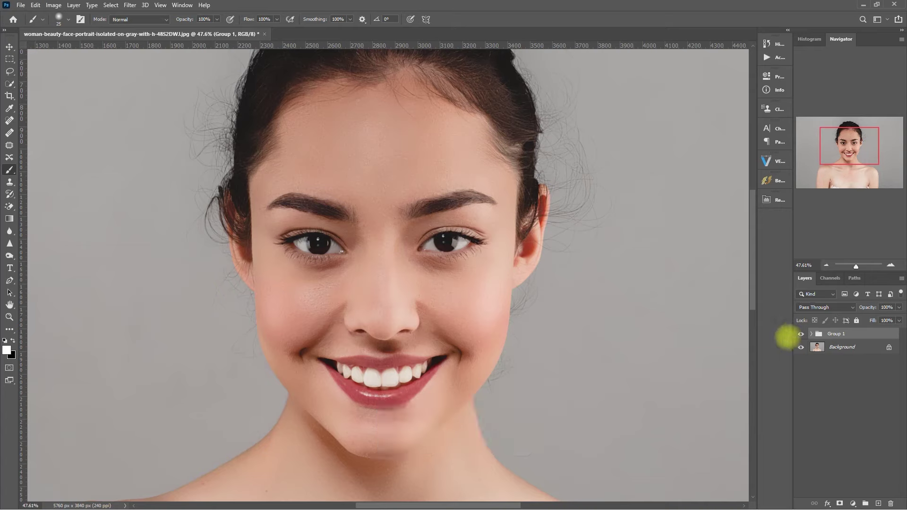
pyautogui.click(801, 334)
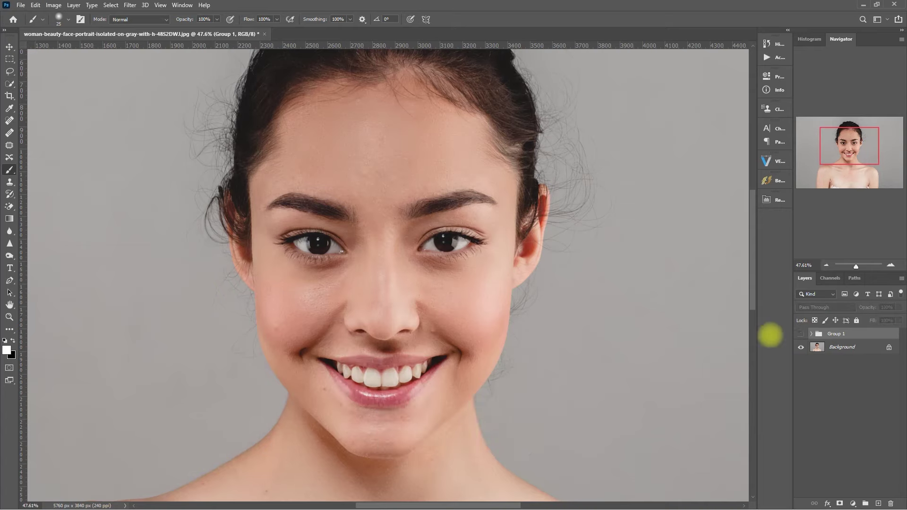
pyautogui.click(800, 334)
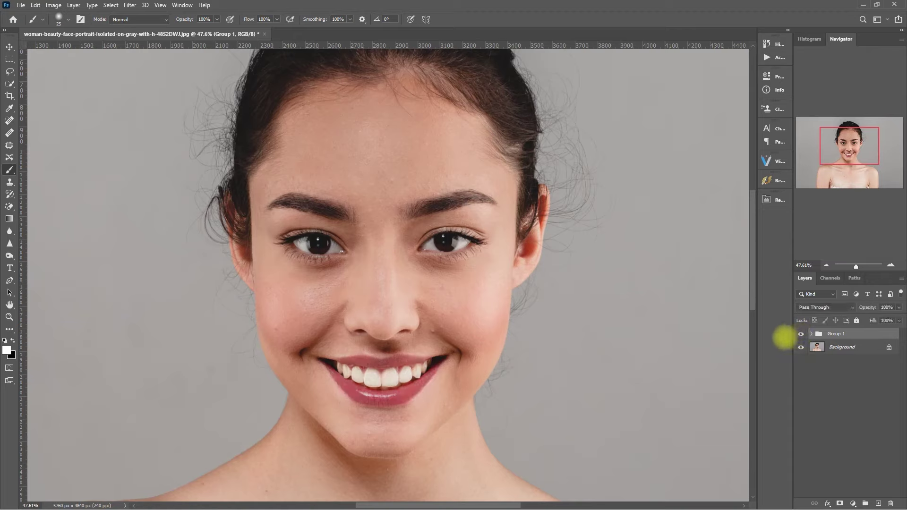
pyautogui.click(800, 335)
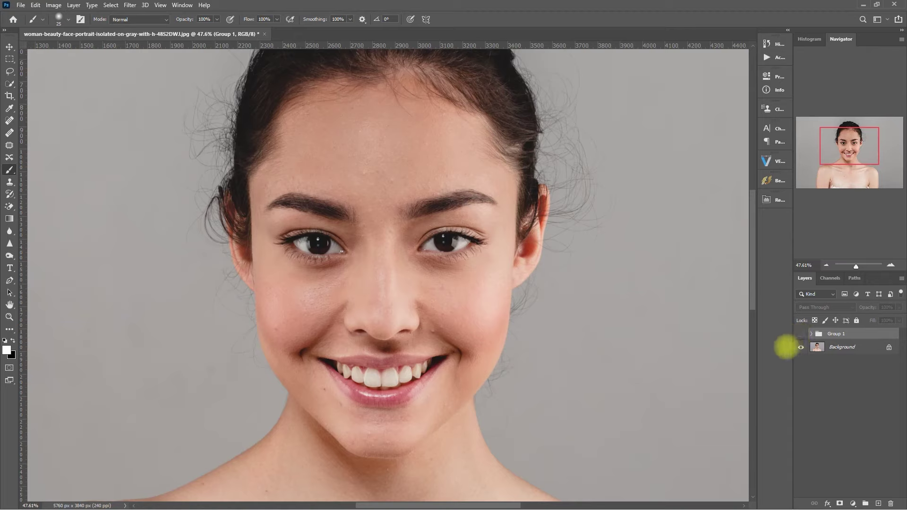
pyautogui.click(800, 334)
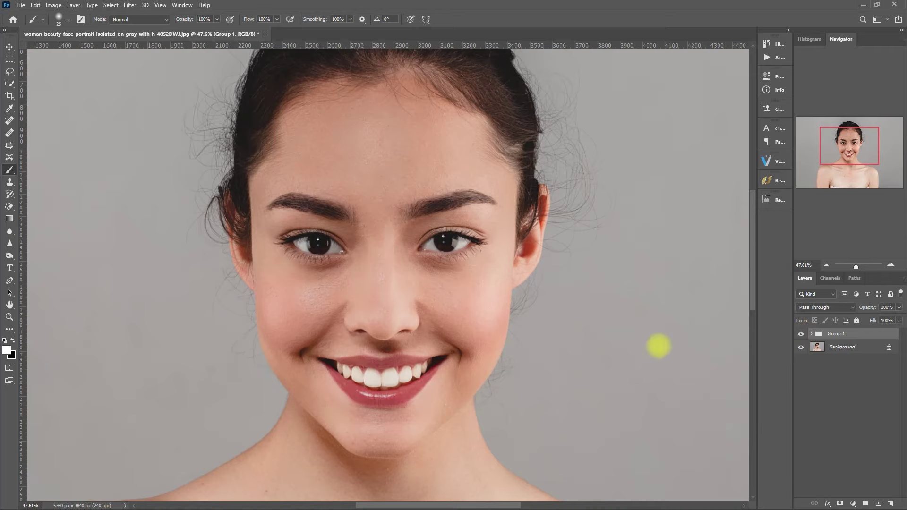
# Step: Compare the retouched face with the original in close-up by toggling the visibility of Group 1
pyautogui.scroll(2, 486, 360)
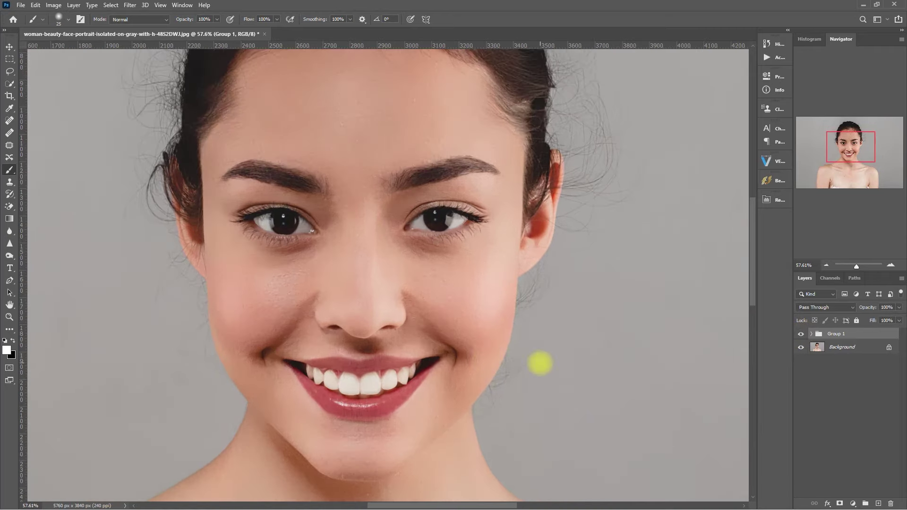
pyautogui.scroll(2, 533, 359)
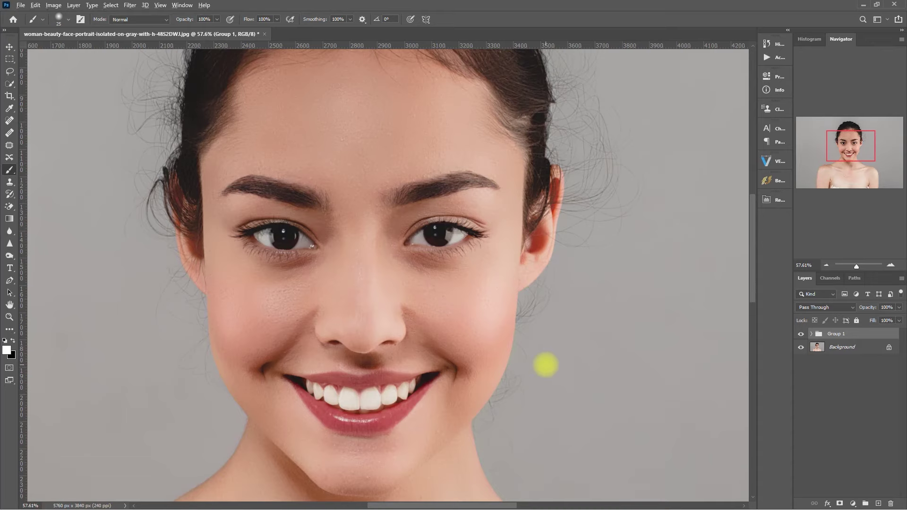
pyautogui.scroll(1, 545, 365)
pyautogui.click(800, 334)
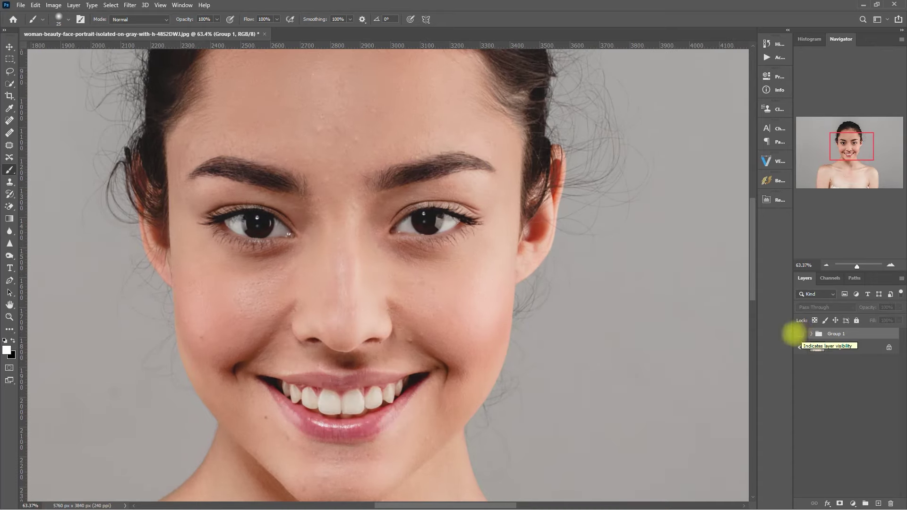
pyautogui.click(799, 334)
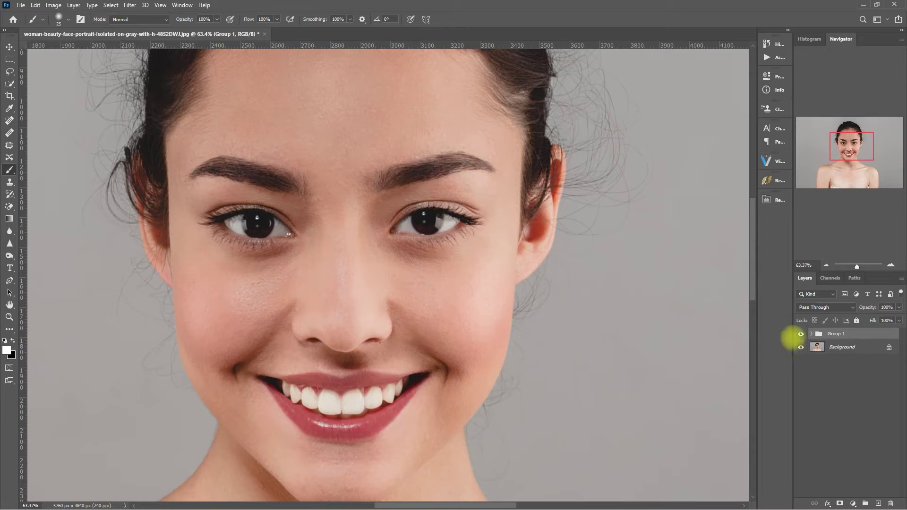
pyautogui.click(800, 334)
pyautogui.click(800, 334)
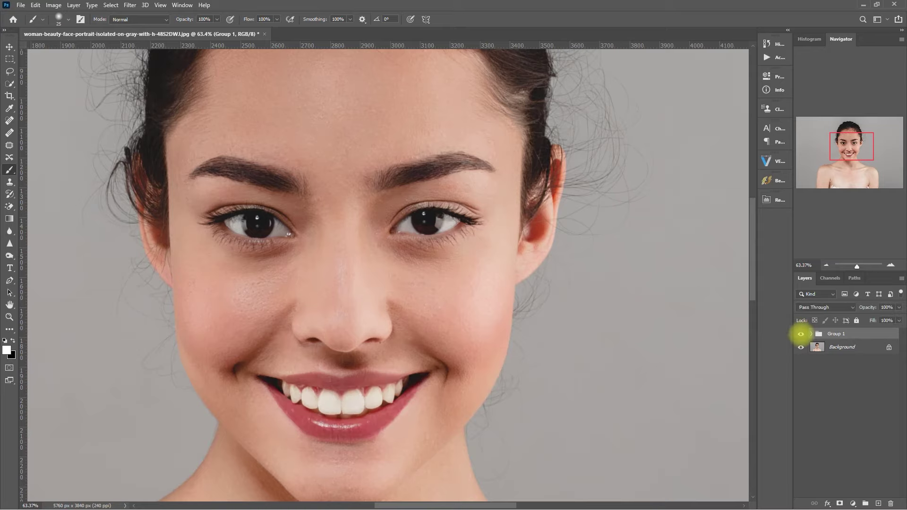
pyautogui.click(799, 336)
pyautogui.click(799, 338)
# Step: Fit the whole portrait in view and compare before and after by toggling Group 1's visibility
pyautogui.hotkey('ctrl', '0')
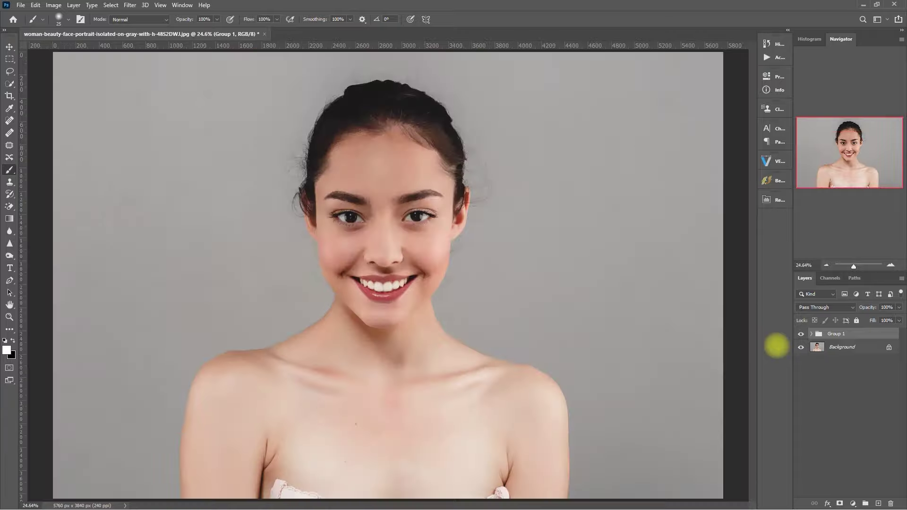
pyautogui.click(800, 334)
pyautogui.click(800, 335)
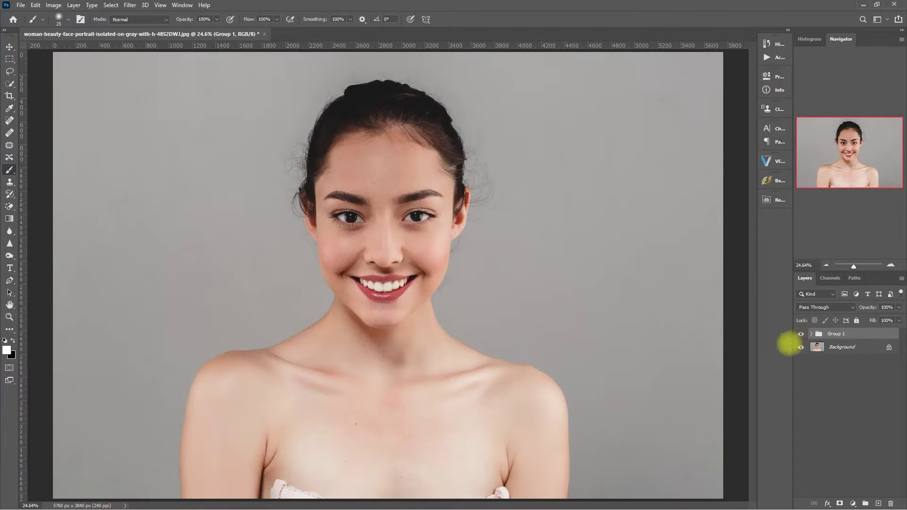
pyautogui.click(800, 335)
pyautogui.click(800, 335)
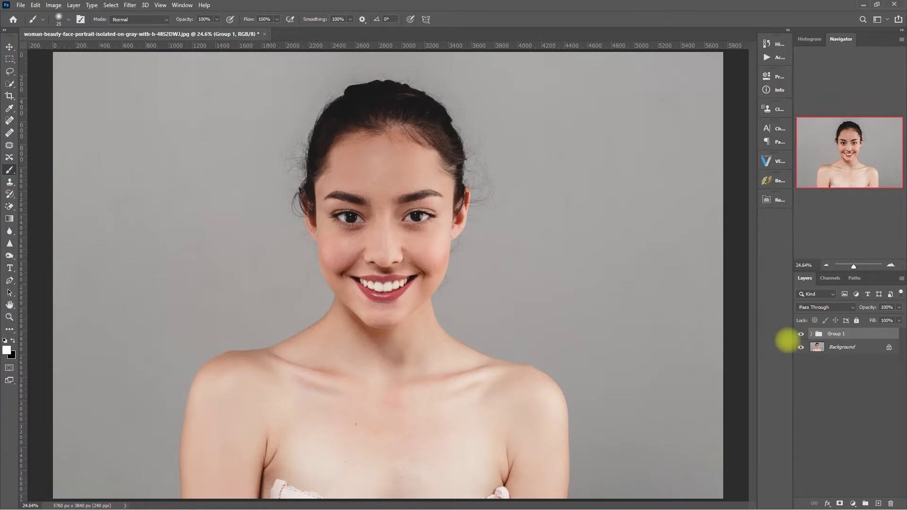